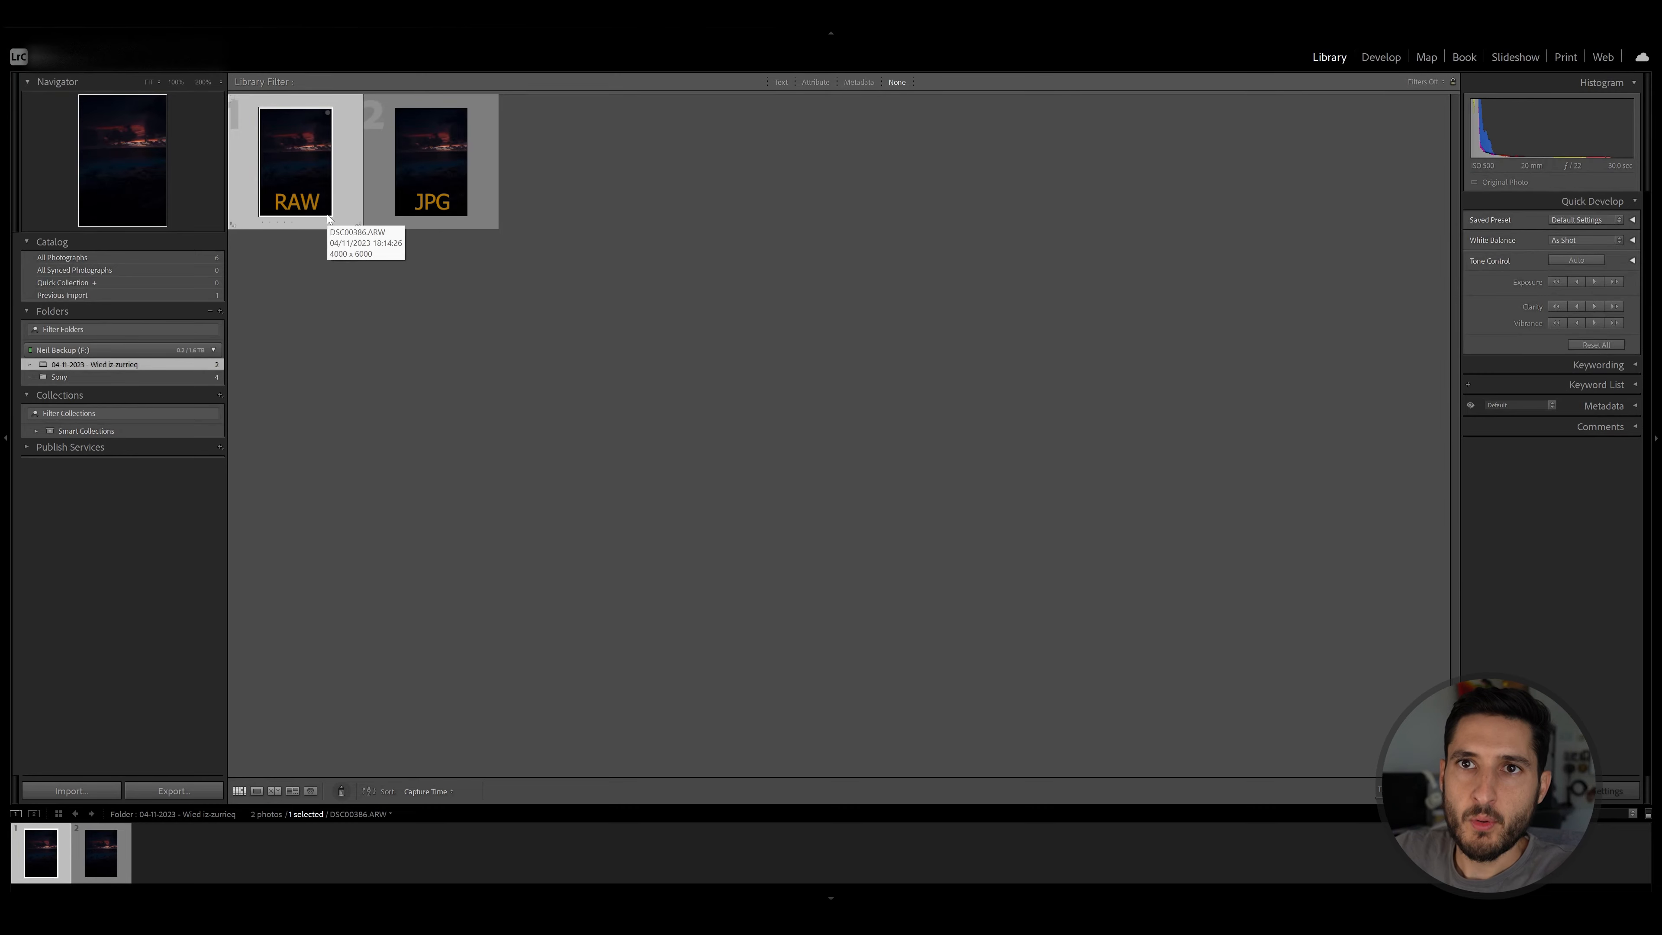
# - Select the JPG version of the sunset seascape and open it for developing
pyautogui.click(412, 210)
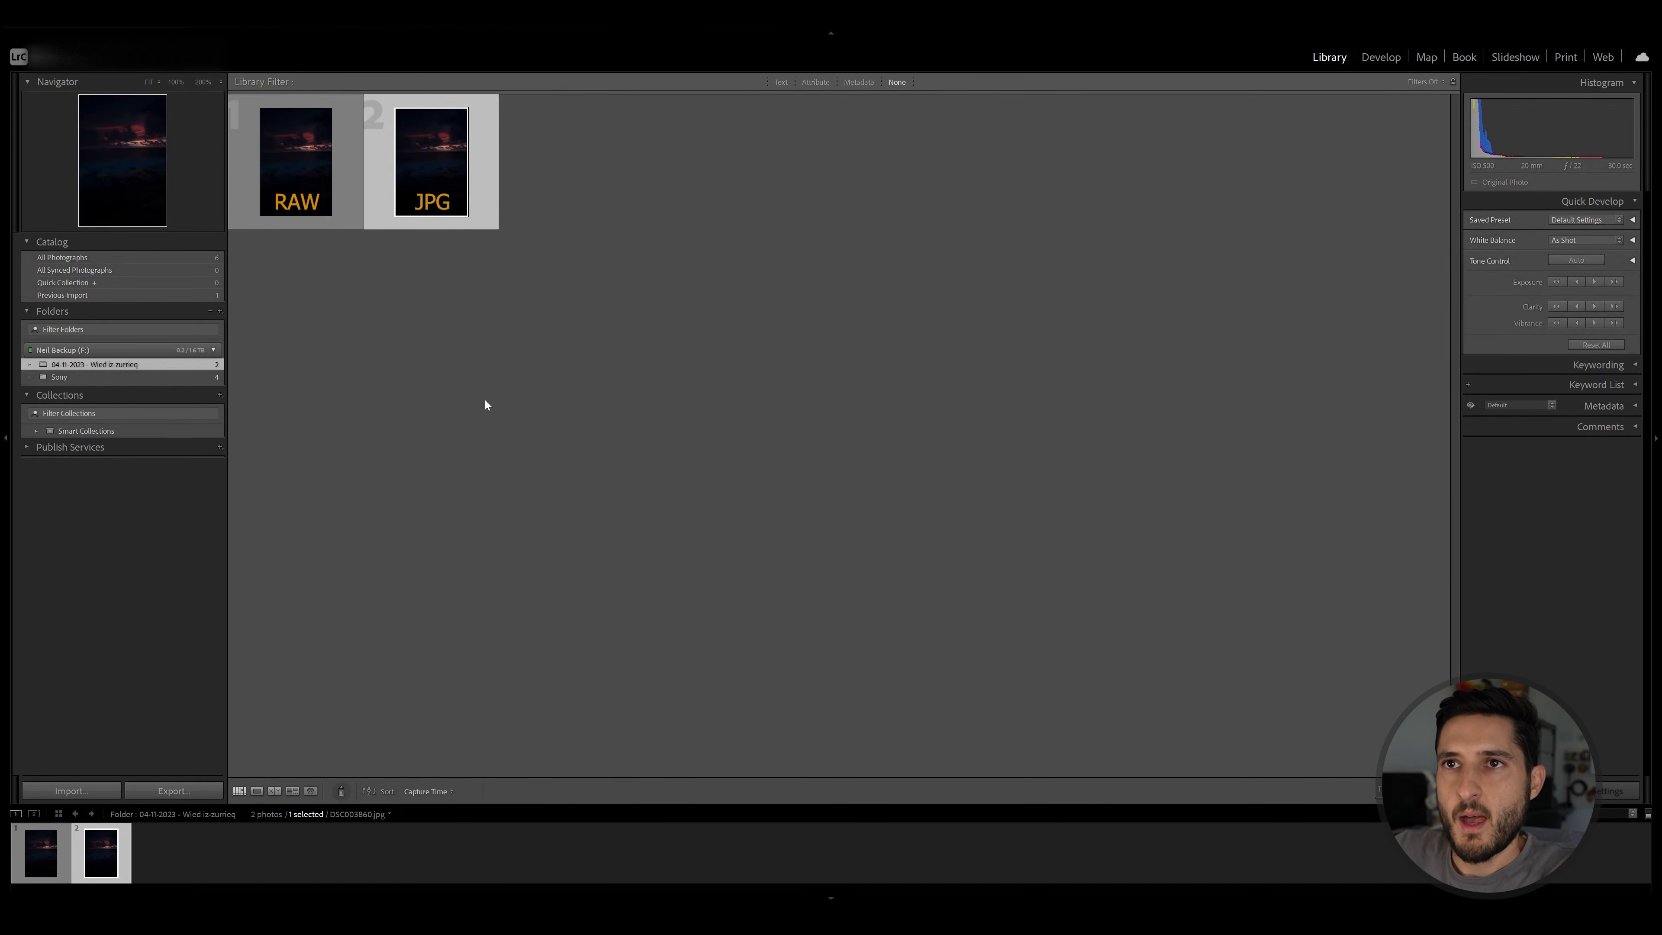
pyautogui.click(275, 175)
pyautogui.doubleClick(419, 178)
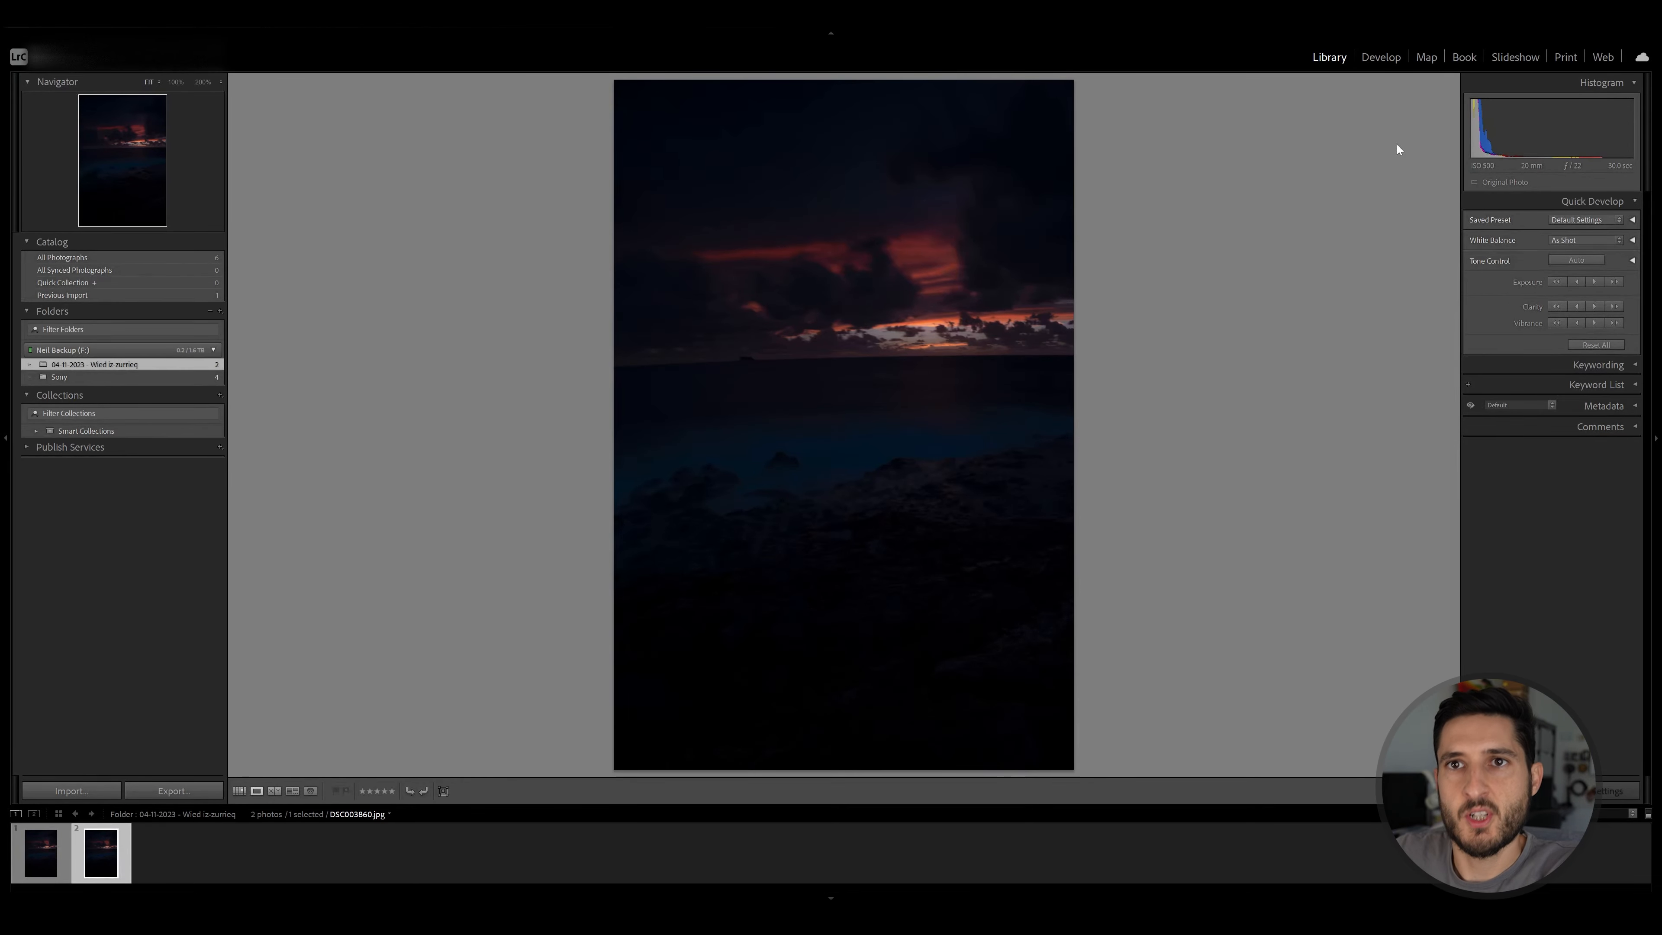
pyautogui.click(1389, 62)
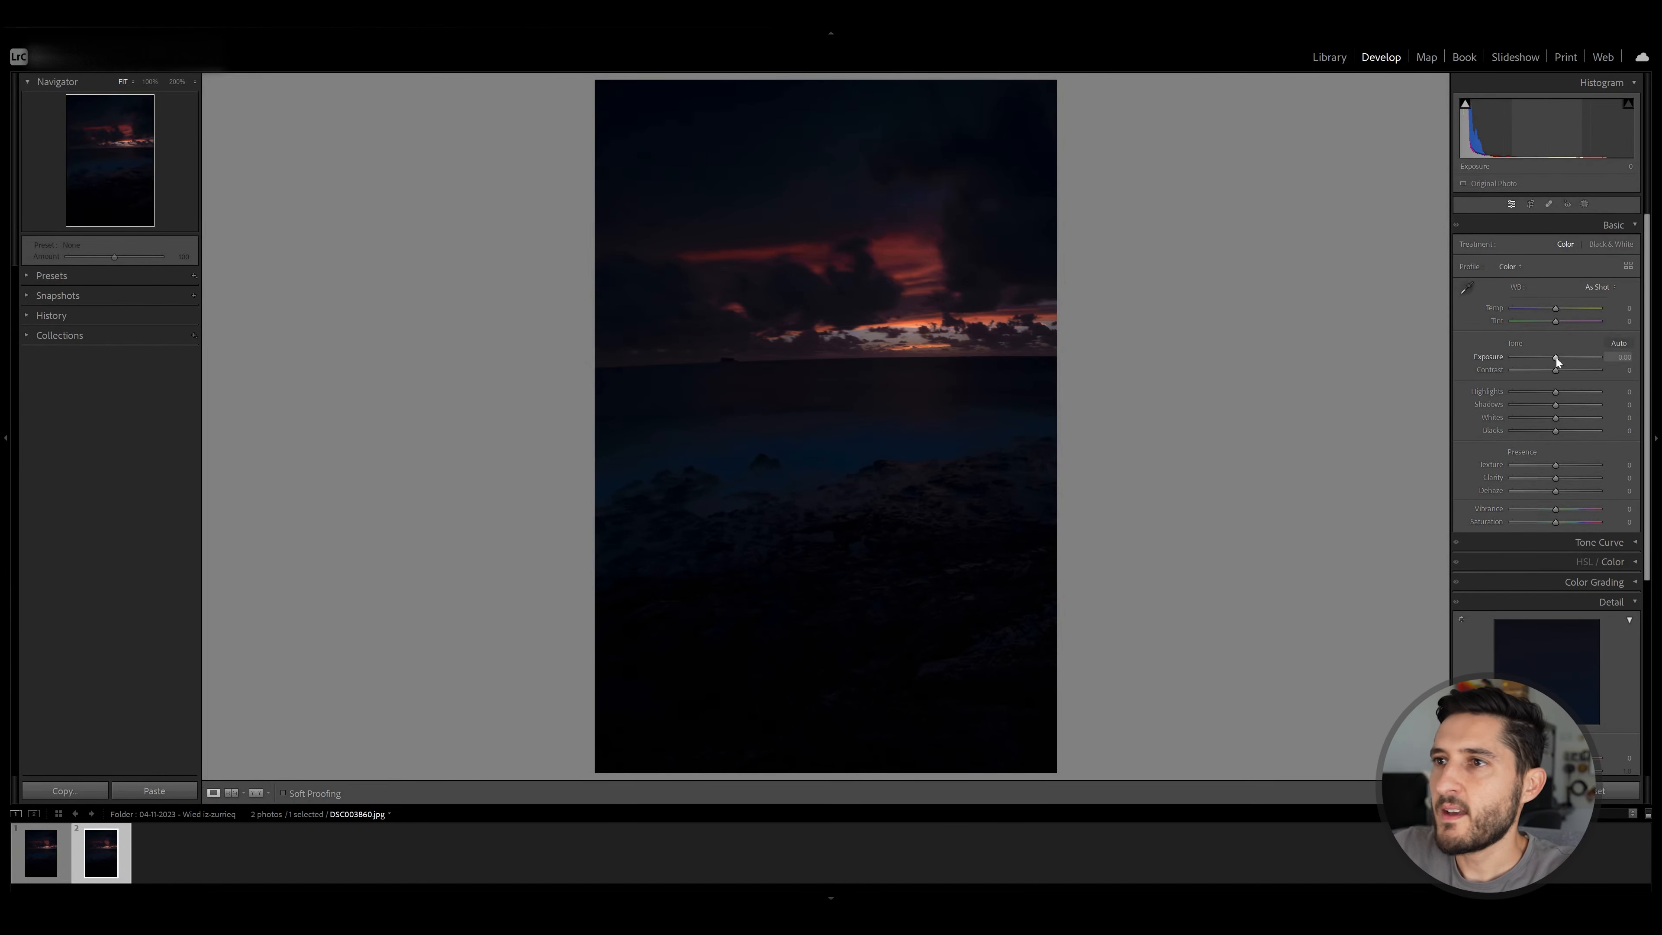
# - Brighten the JPG by setting Exposure to about +3.6, Highlights to -69 and Shadows to +60, checking the foreground rocks up close
pyautogui.moveTo(1557, 357); pyautogui.dragTo(1590, 357)
pyautogui.click(919, 491)
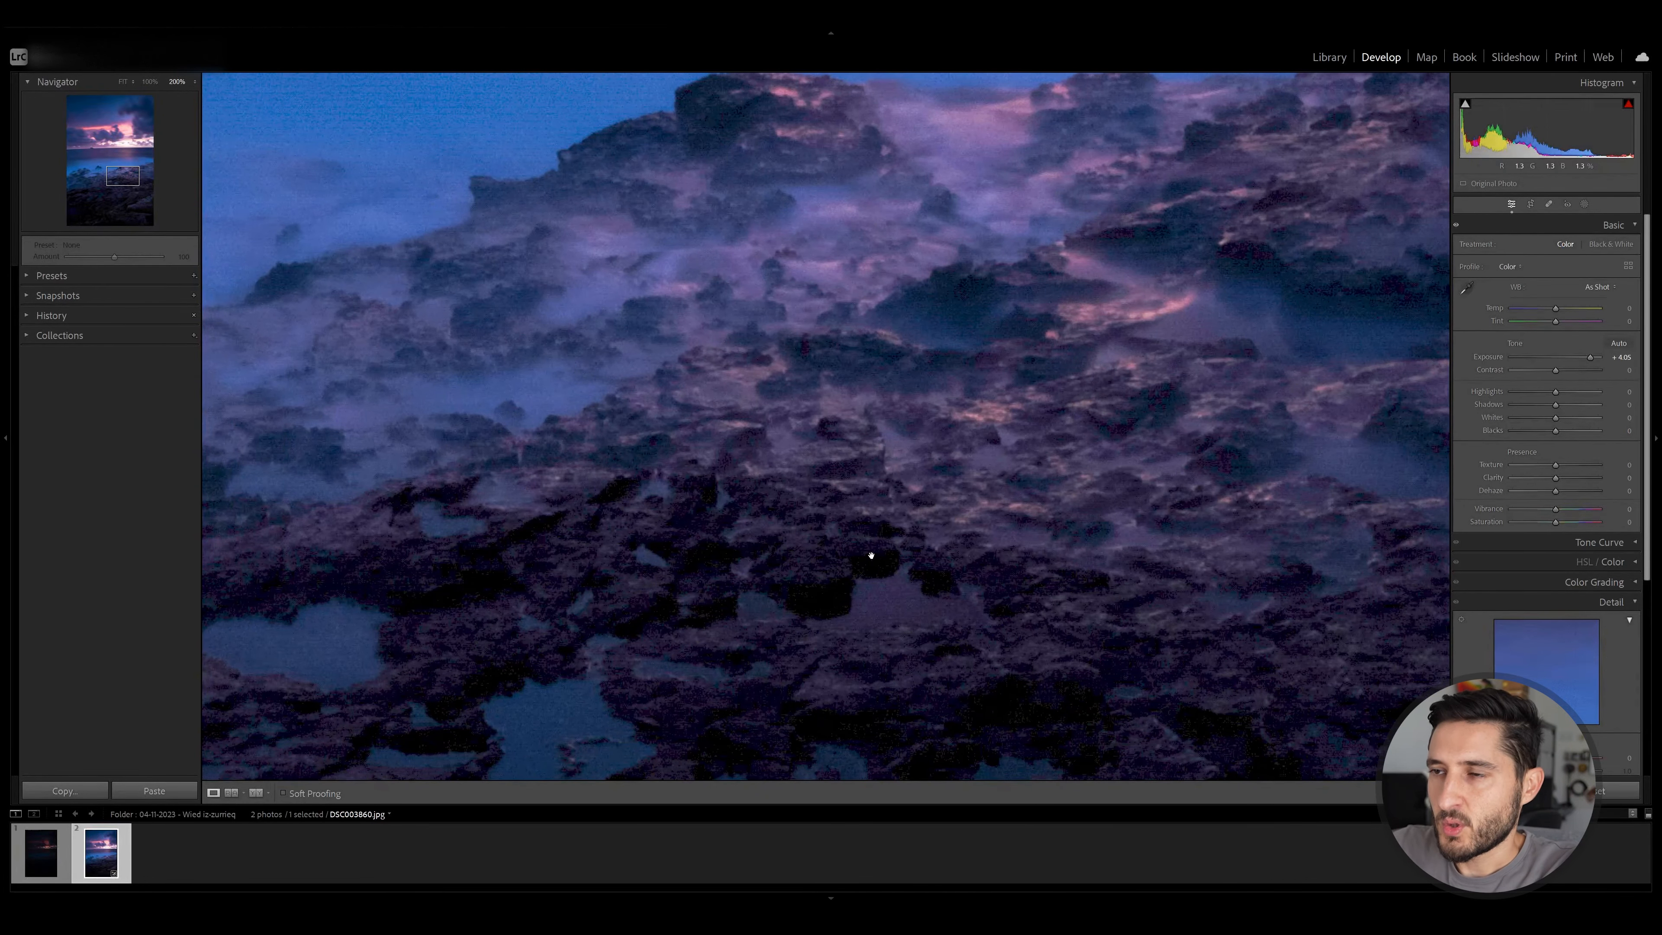
pyautogui.click(869, 551)
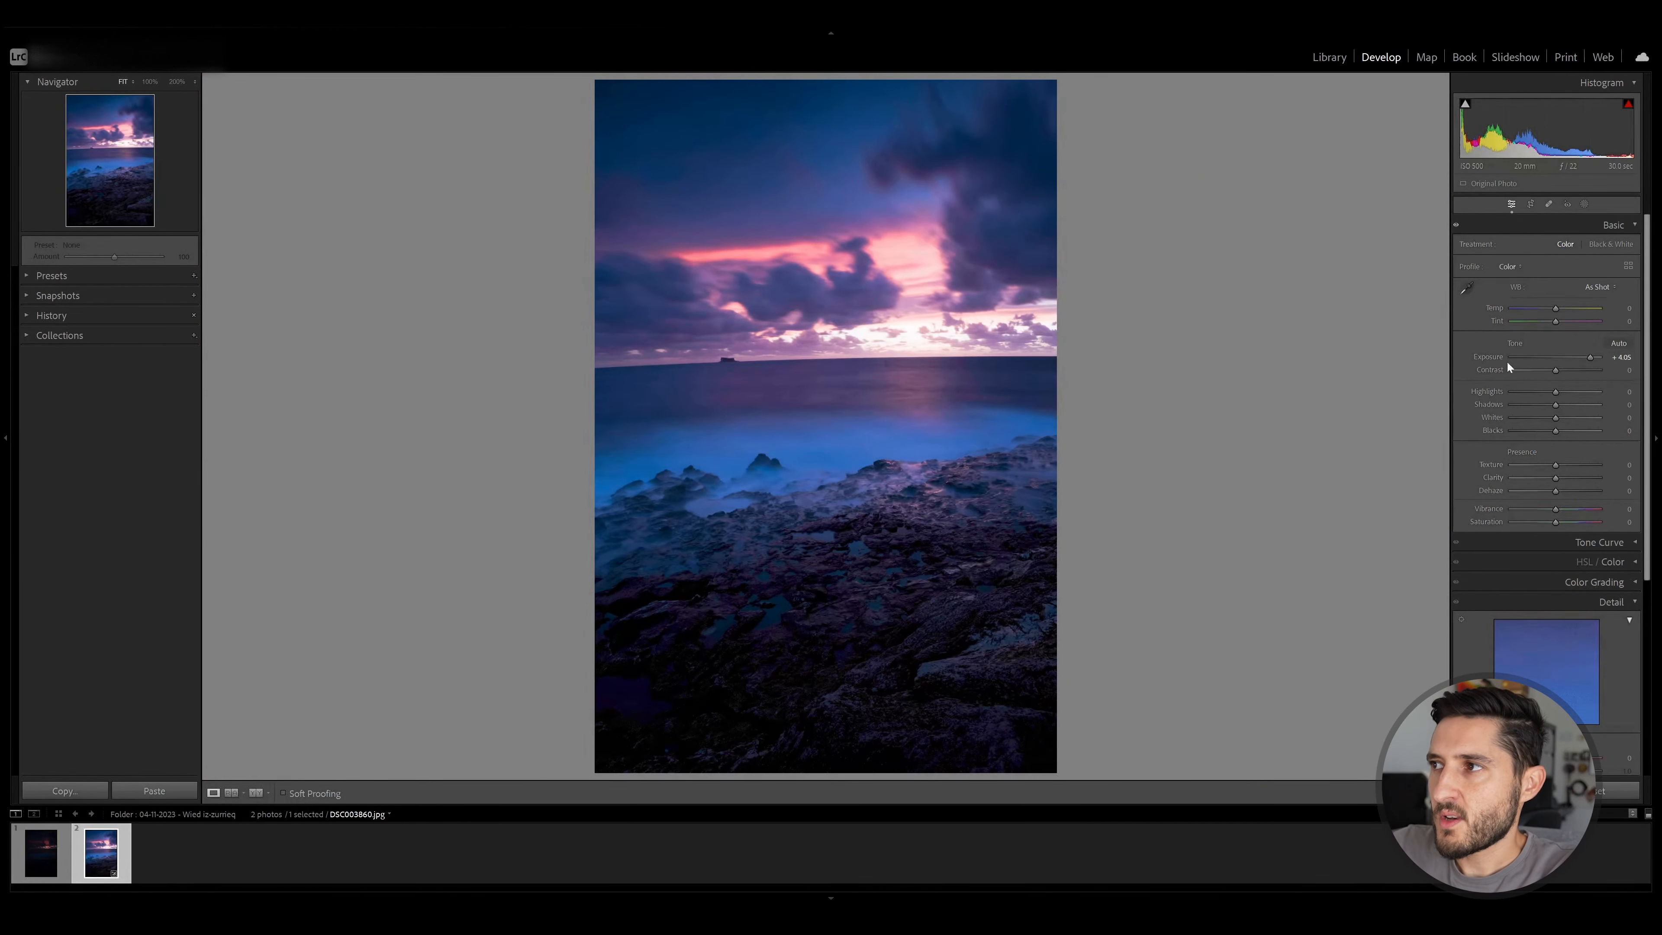
pyautogui.moveTo(1589, 356)
pyautogui.mouseDown()
pyautogui.moveTo(1555, 406)
pyautogui.moveTo(1572, 406)
pyautogui.moveTo(1520, 390)
pyautogui.moveTo(1580, 407)
pyautogui.moveTo(1586, 357)
pyautogui.mouseUp()
# - Sample a neutral white balance from the JPG's foreground rocks, refine it to Temp +8 and Tint -41, and inspect the rocks
pyautogui.click(1466, 287)
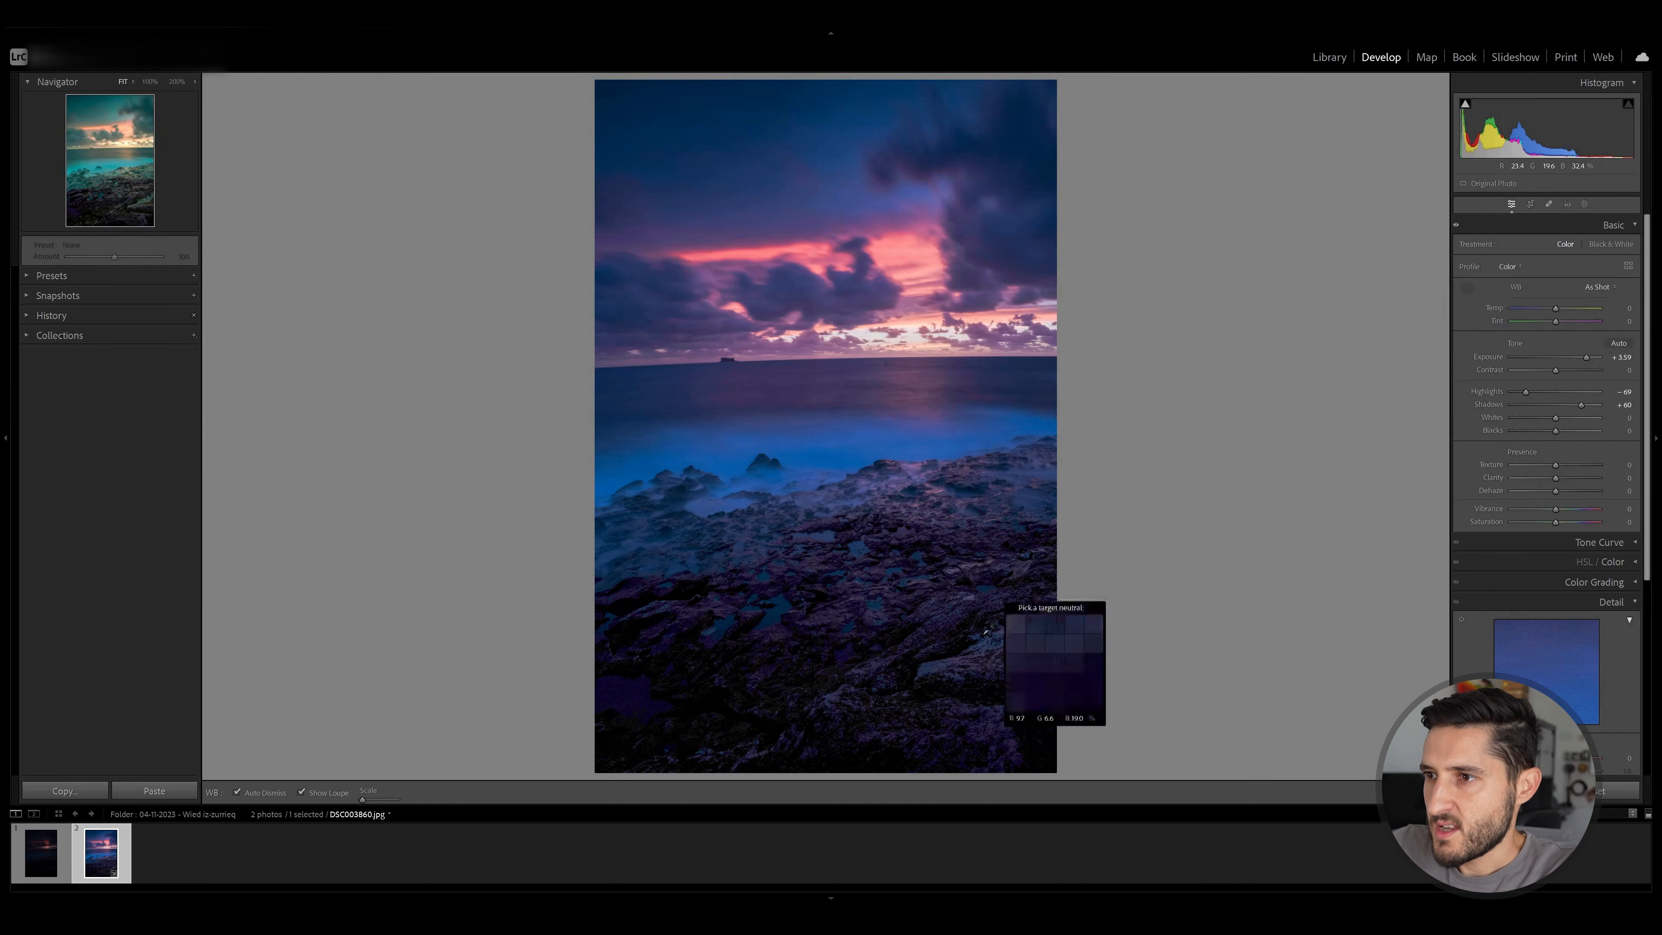
pyautogui.click(955, 674)
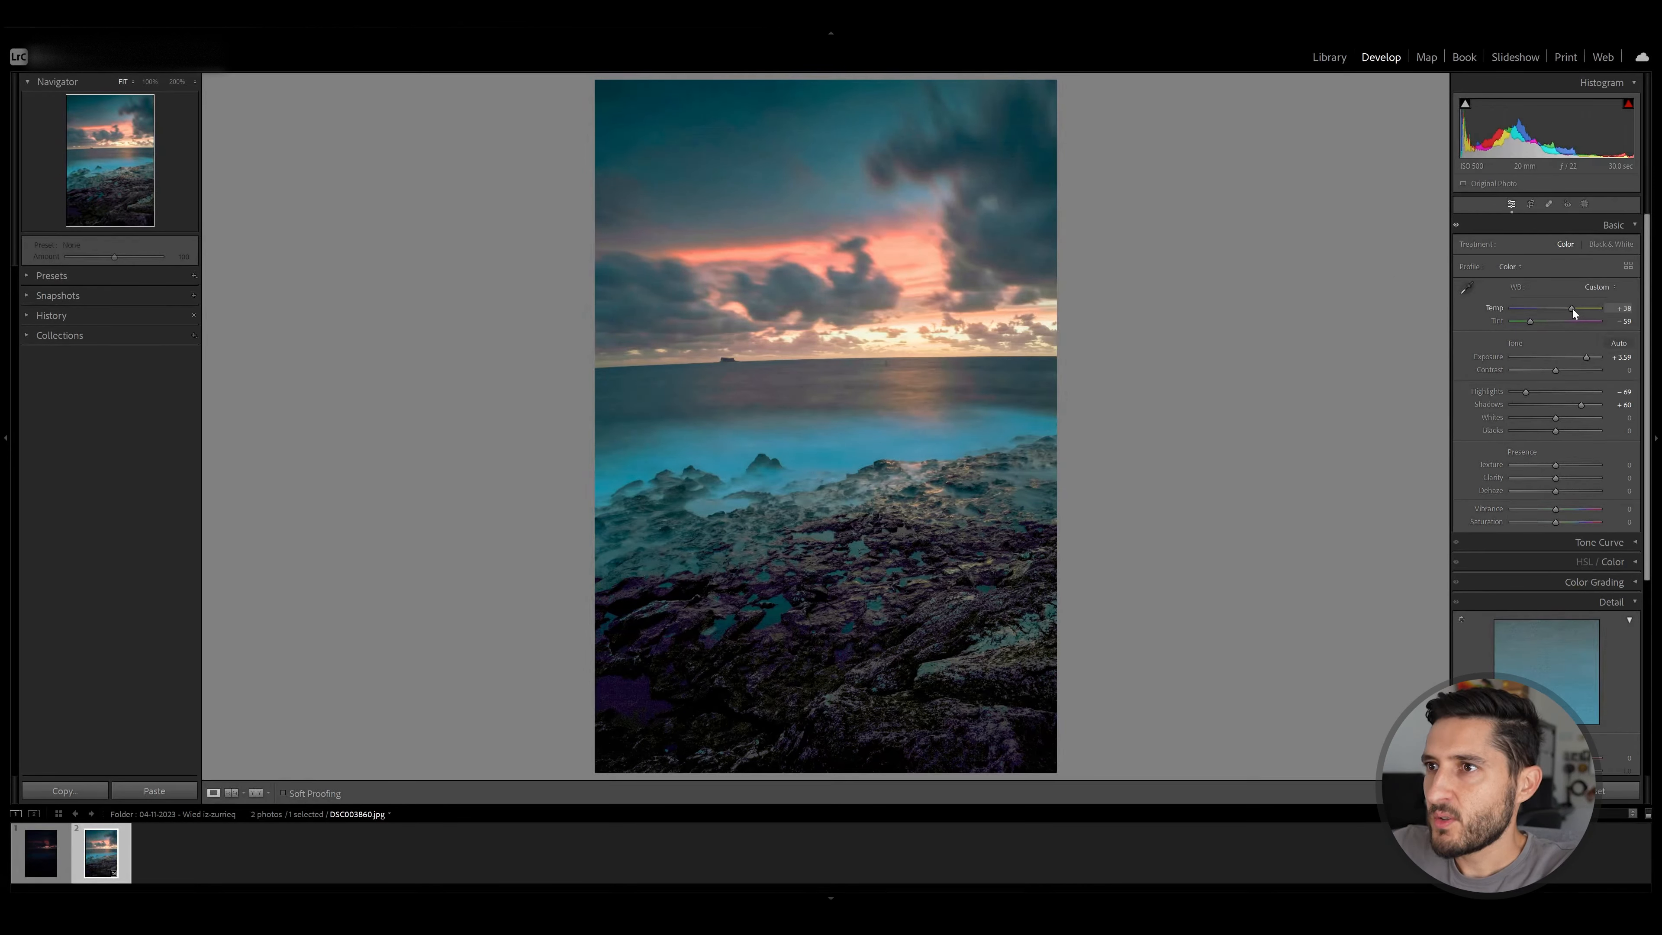
pyautogui.moveTo(1572, 308); pyautogui.dragTo(1538, 323)
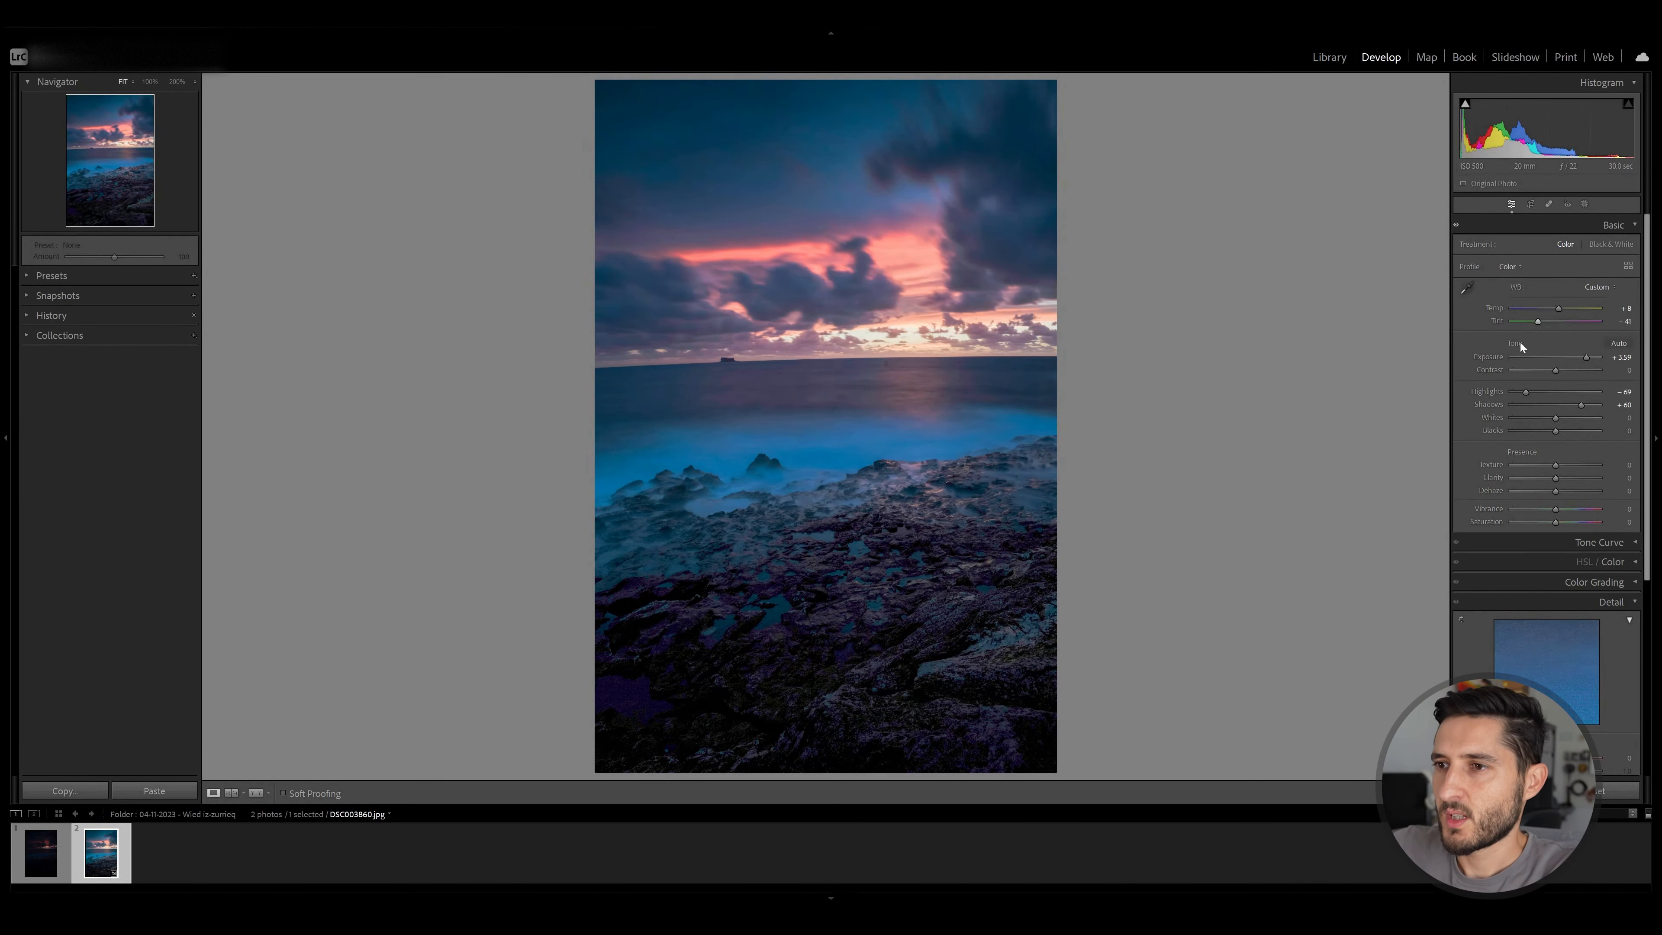
pyautogui.click(905, 614)
pyautogui.click(855, 592)
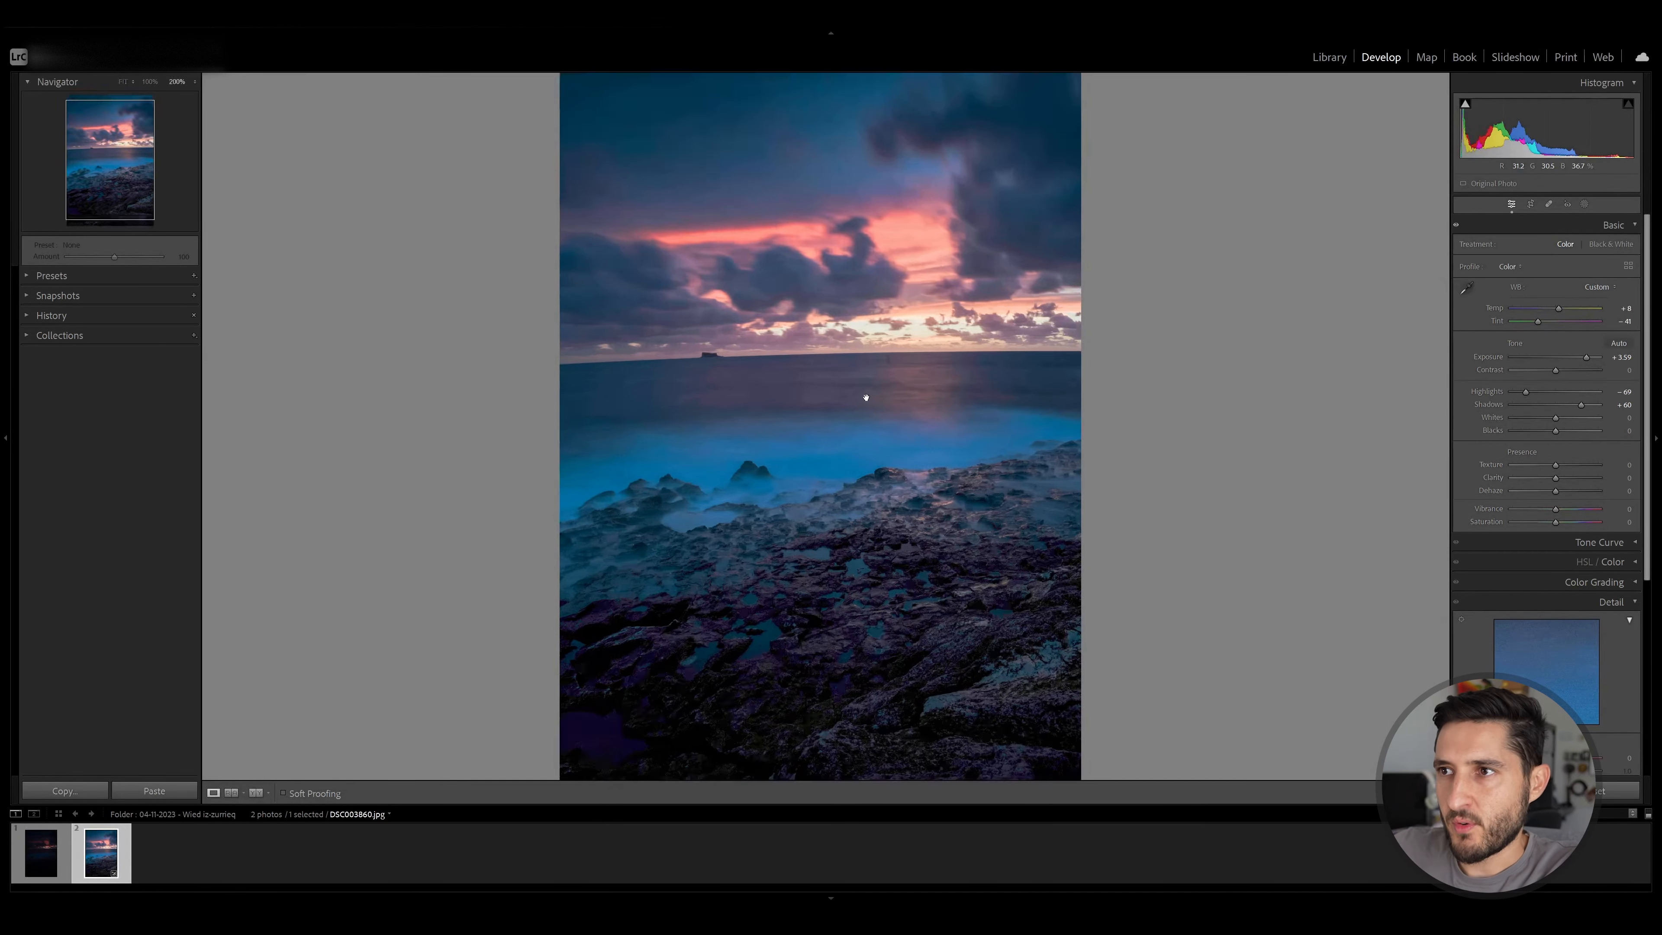
# - Switch to the RAW photo and set its Exposure to +2.99, Shadows to +43 and Highlights to -60
pyautogui.press('Left')
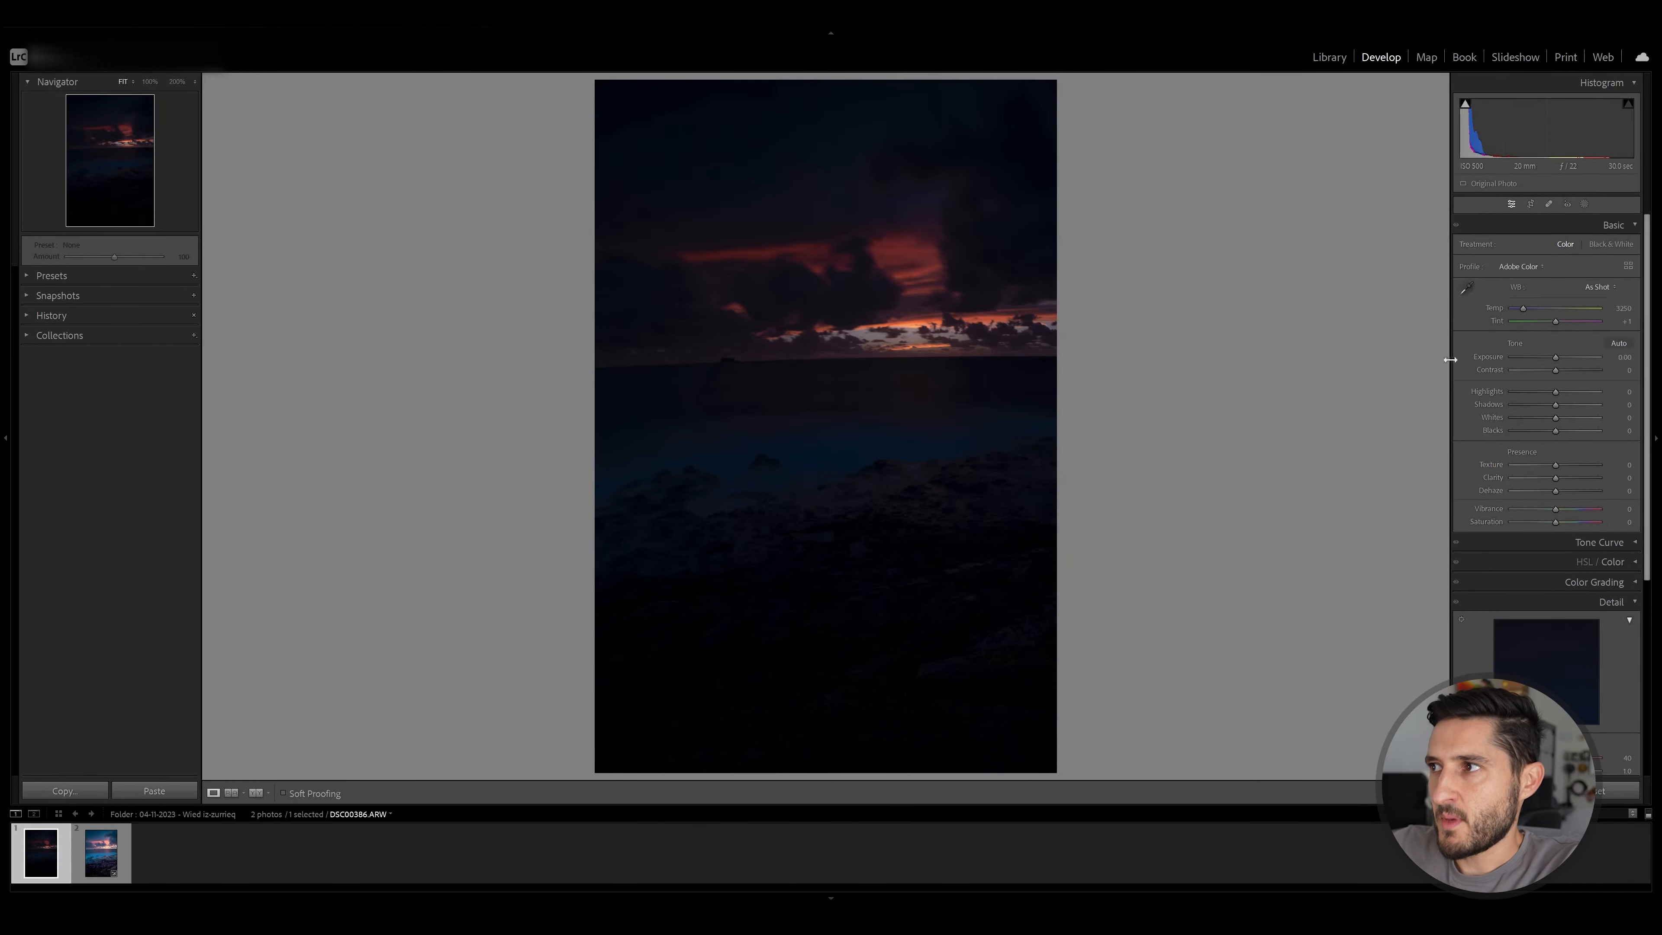
pyautogui.moveTo(1555, 359); pyautogui.dragTo(1602, 371)
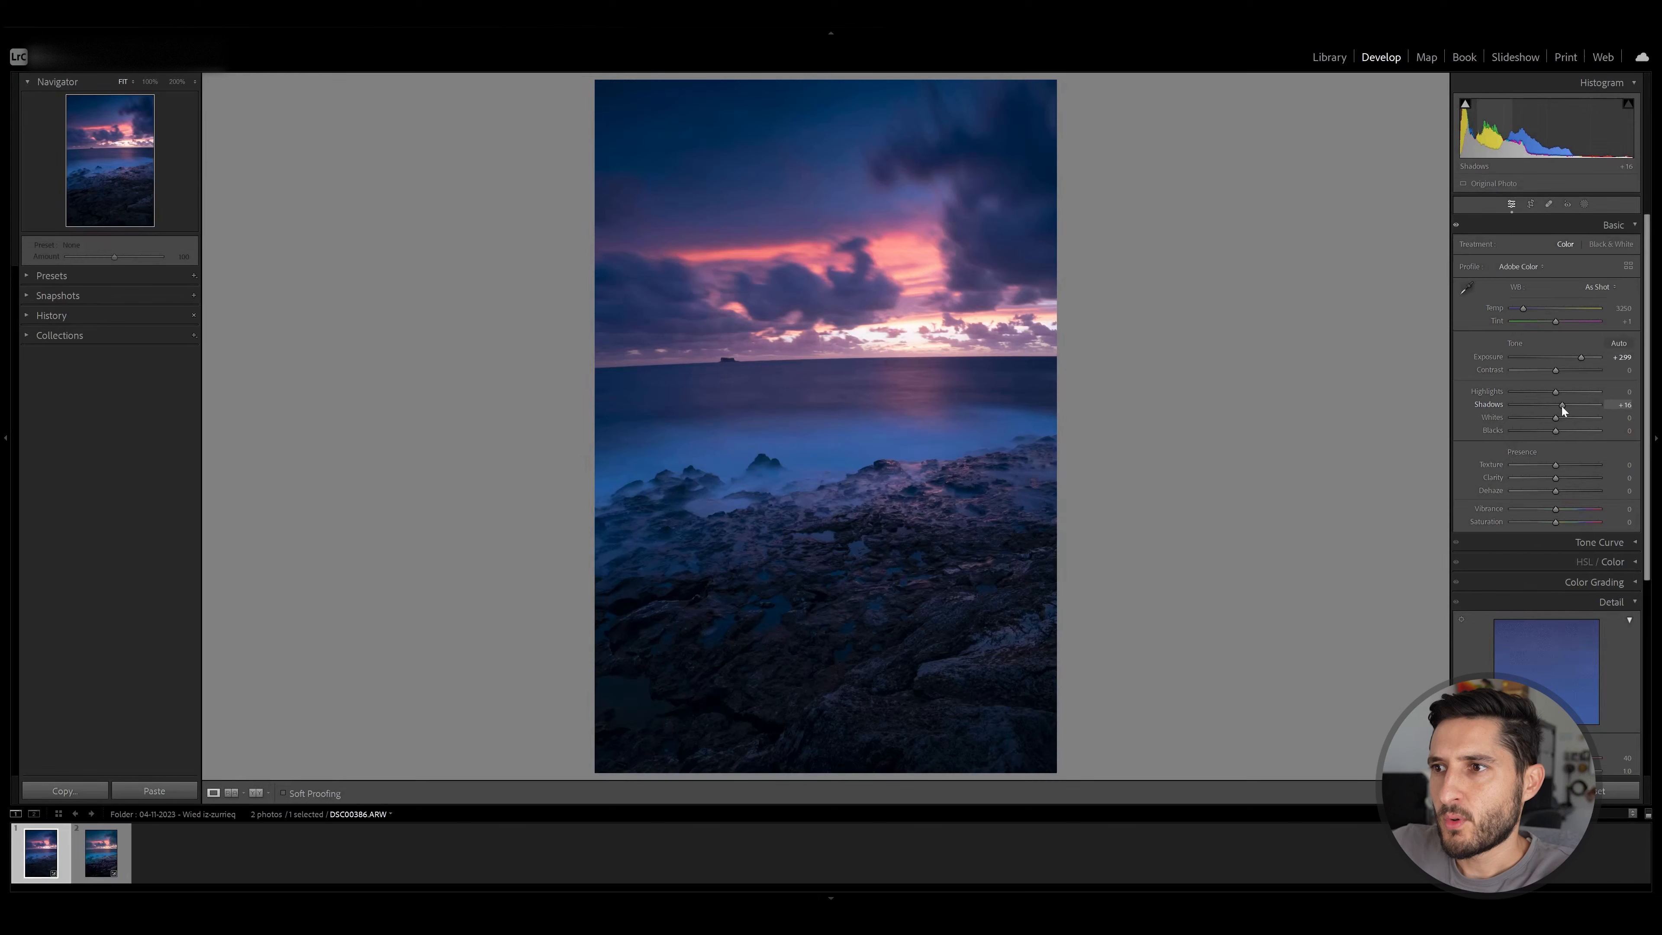
pyautogui.moveTo(1562, 406); pyautogui.dragTo(1528, 392)
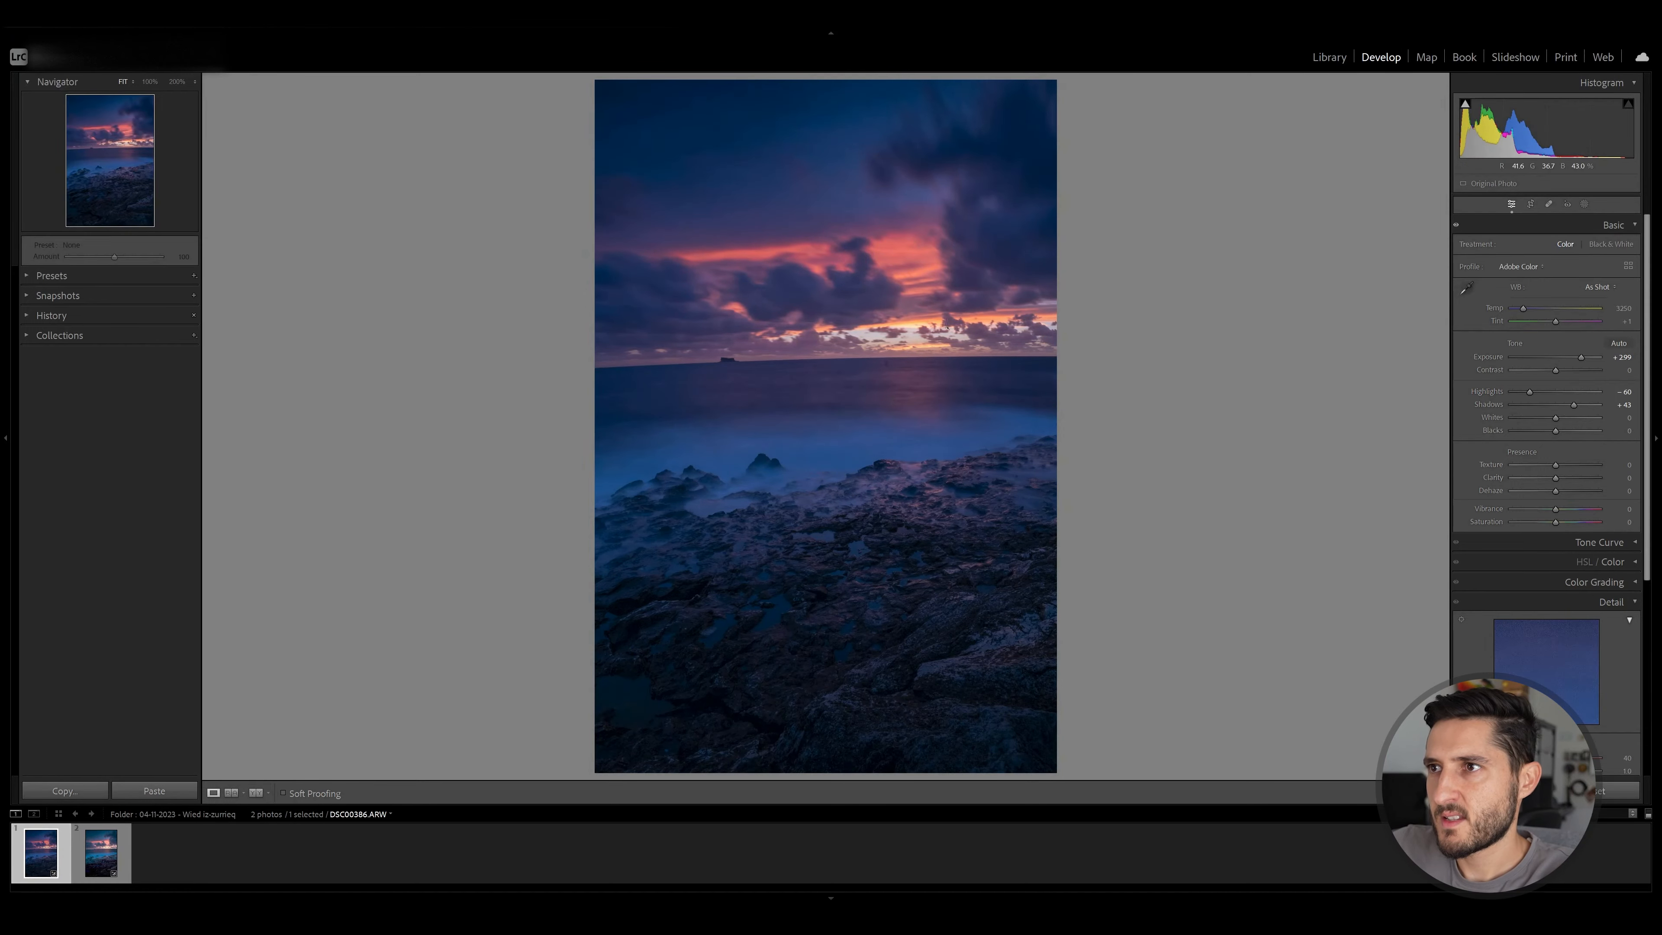
# - Inspect the RAW photo's horizon and rocks up close, and raise its Shadows to +58
pyautogui.click(916, 337)
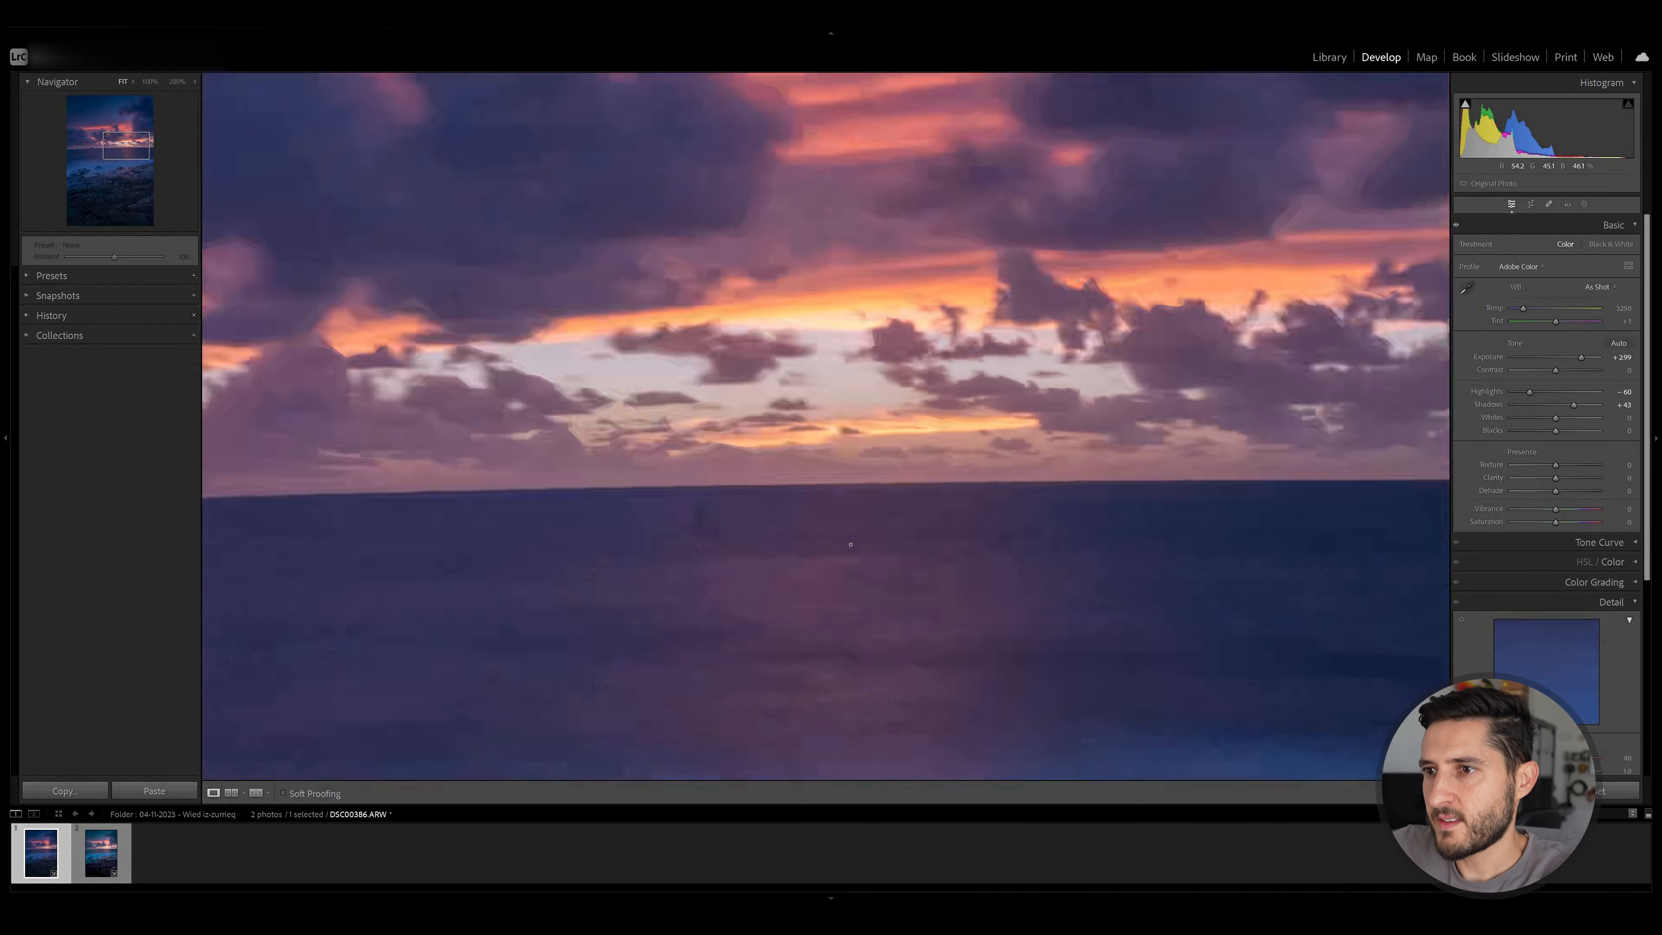
pyautogui.click(911, 420)
pyautogui.click(838, 655)
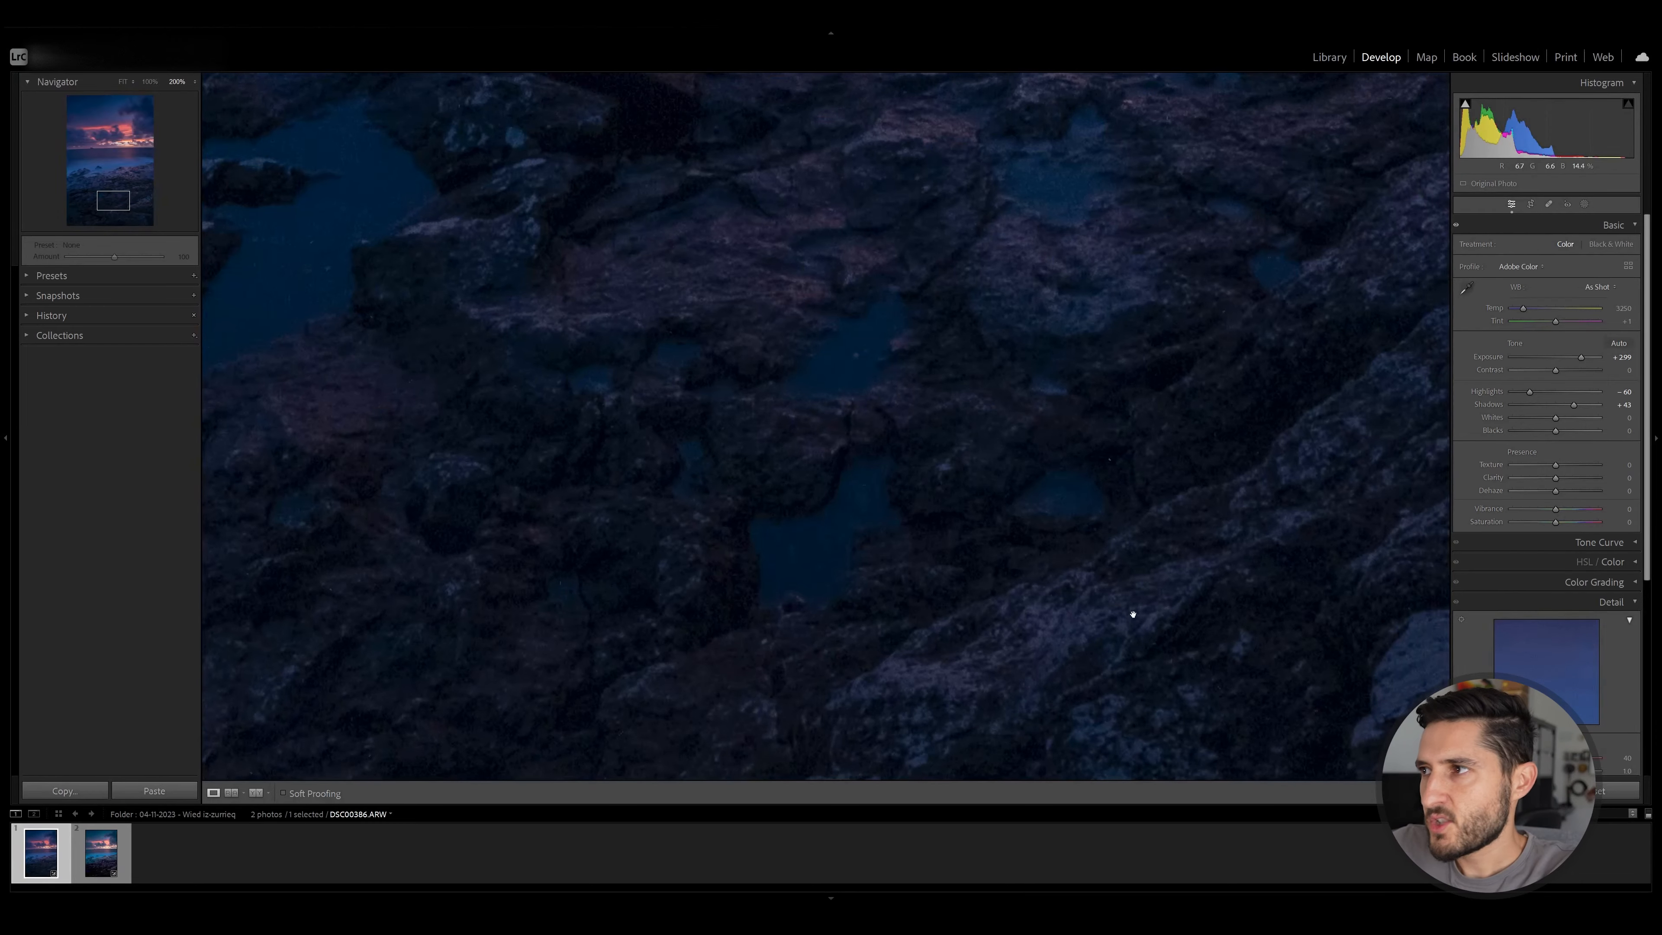
pyautogui.moveTo(1573, 405); pyautogui.dragTo(1581, 407)
pyautogui.click(749, 494)
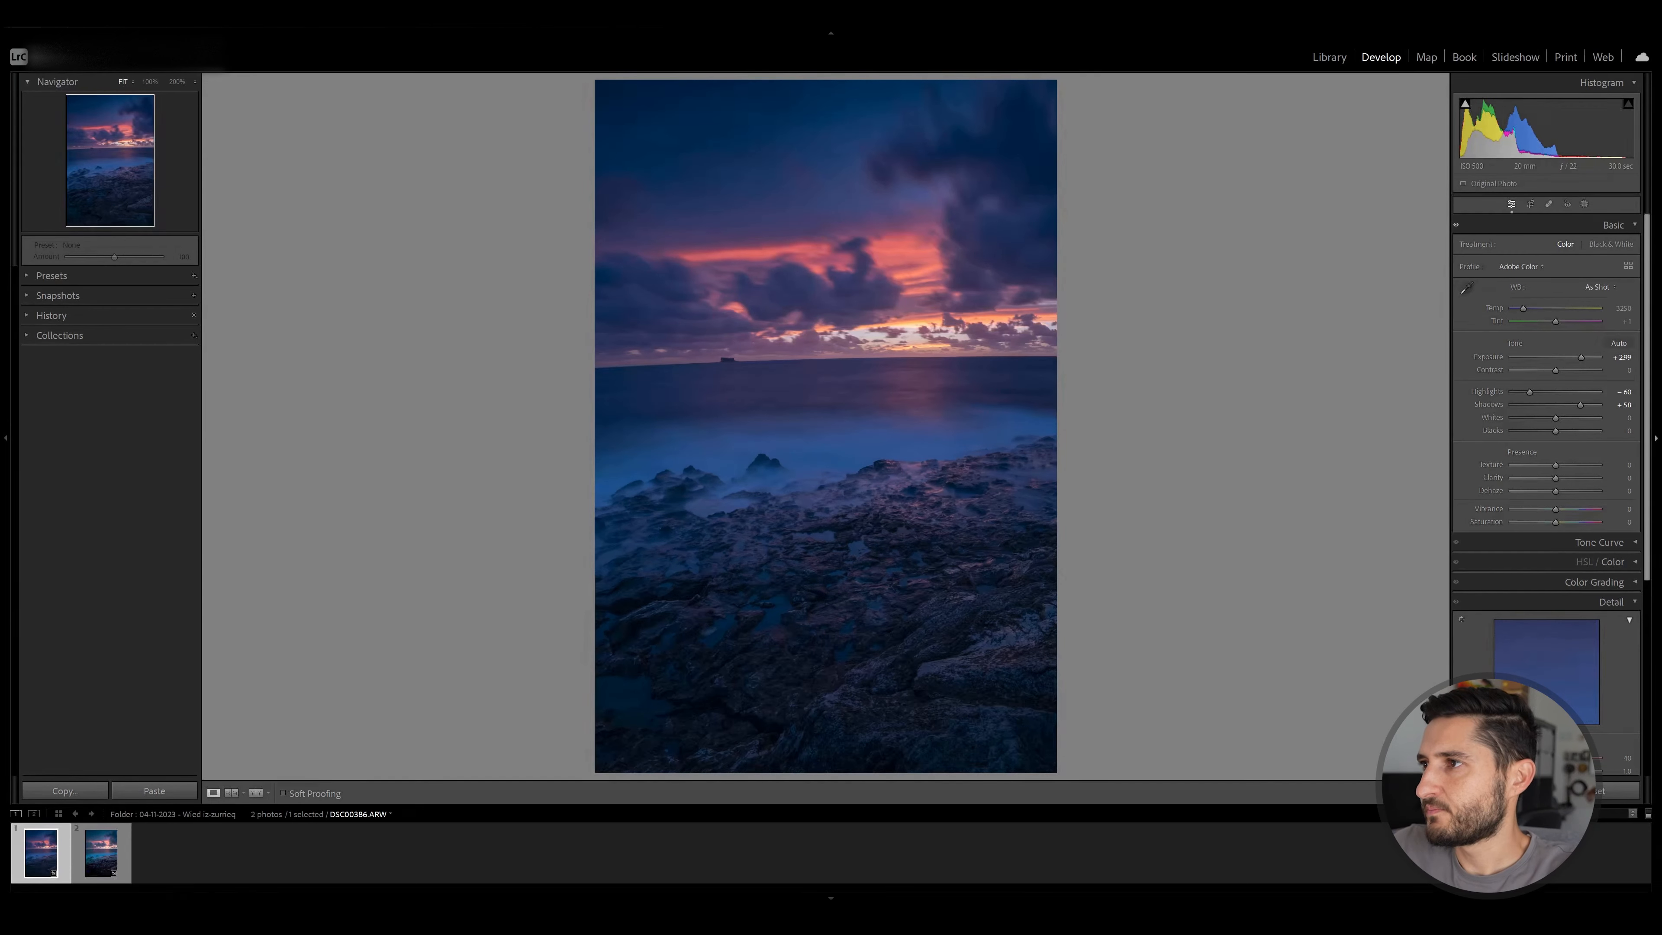
# - Compare the noise and shadow detail of the foreground rocks in the RAW and JPG photos at 200% magnification
pyautogui.click(863, 612)
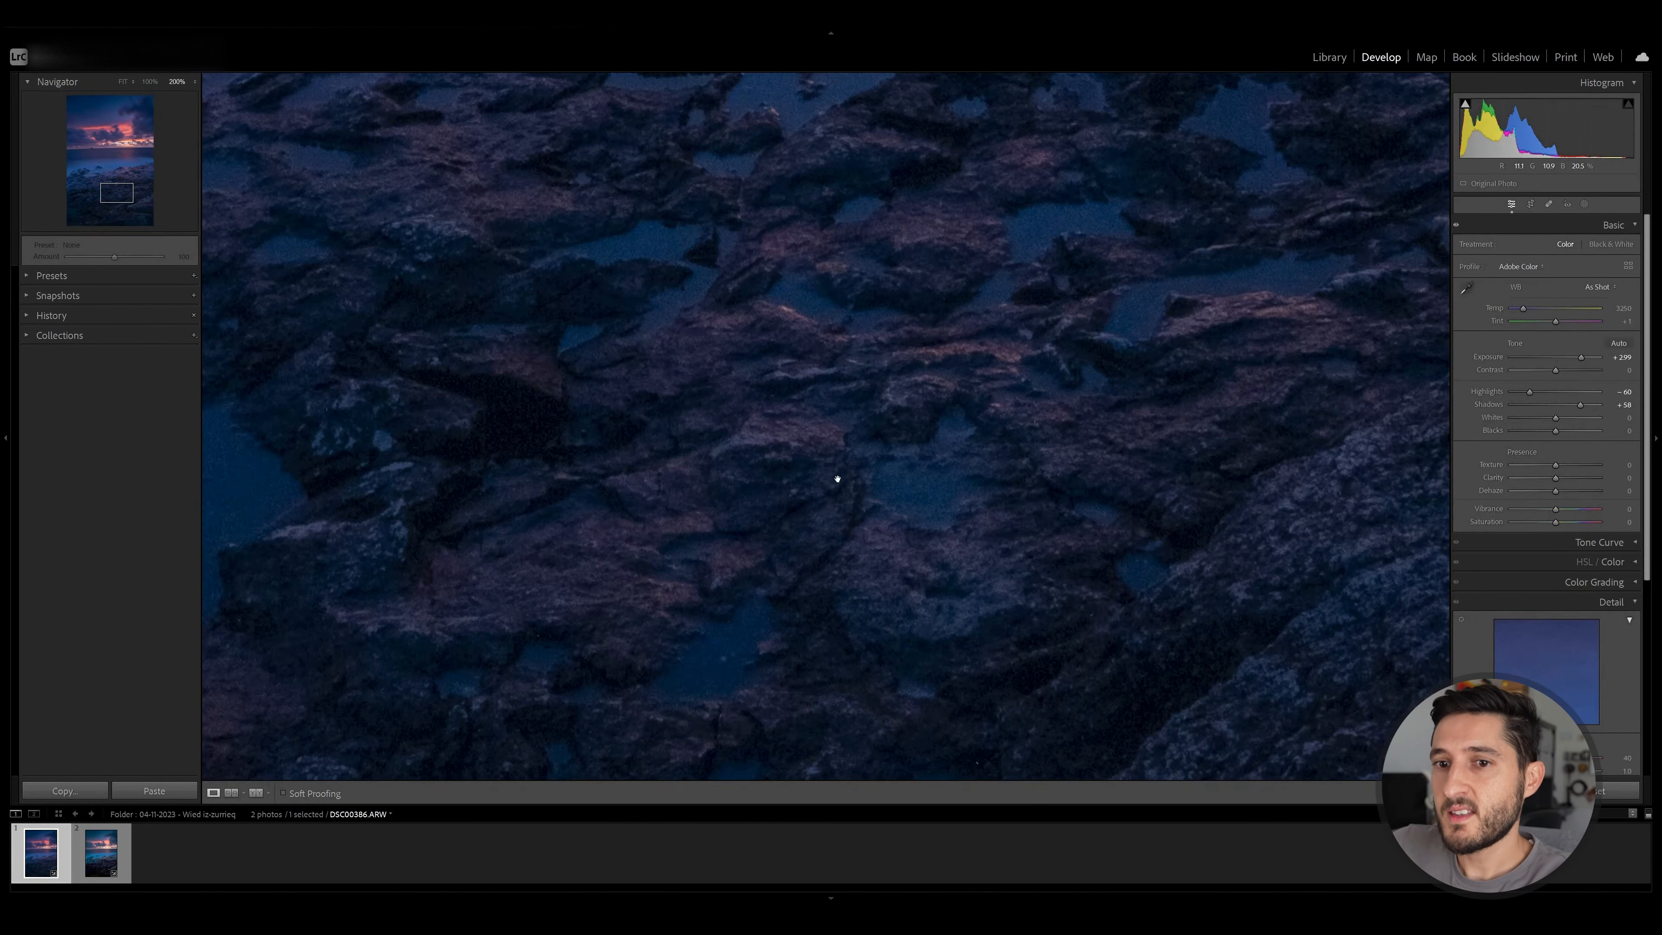
pyautogui.click(101, 853)
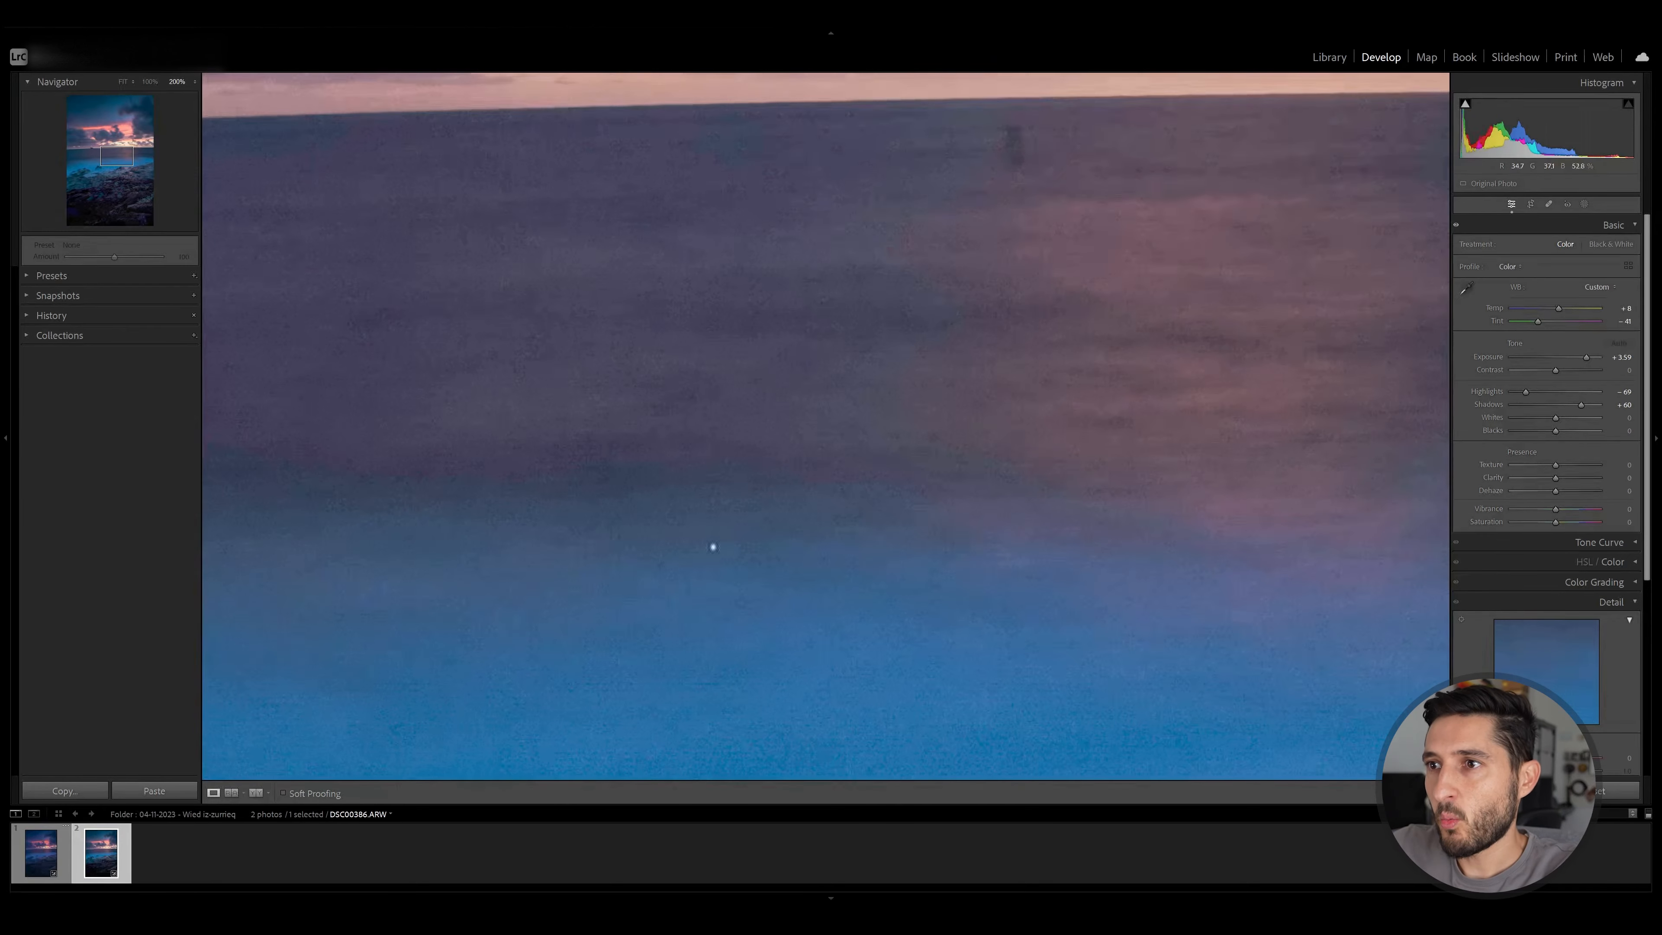
pyautogui.click(835, 547)
pyautogui.click(860, 632)
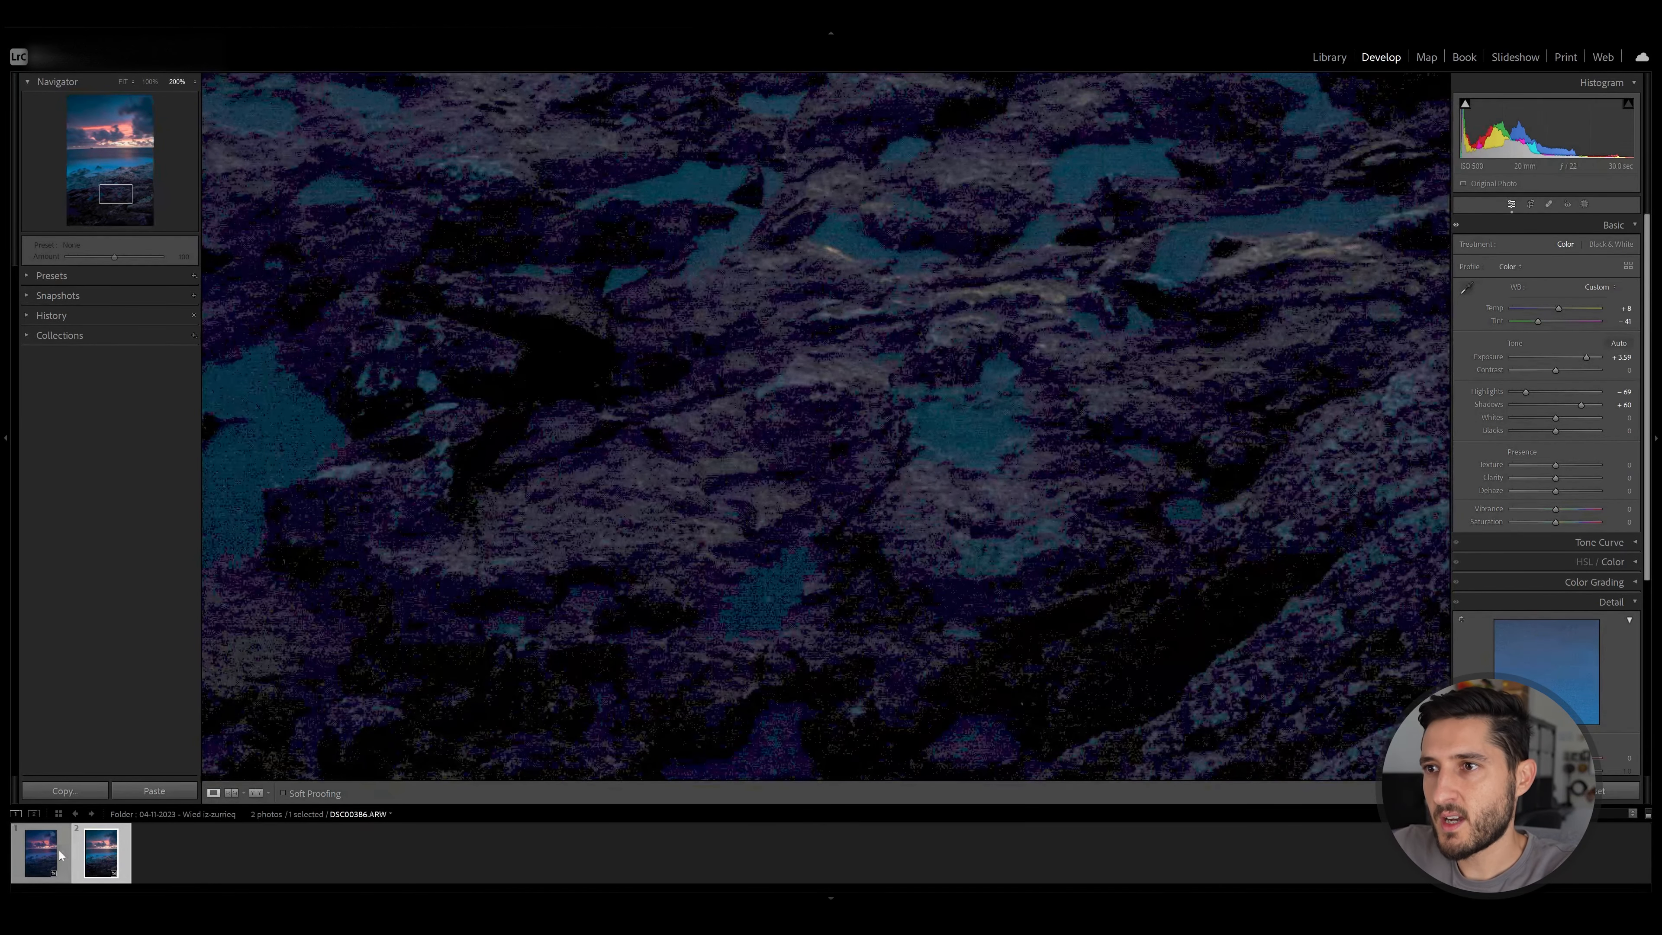
pyautogui.click(58, 851)
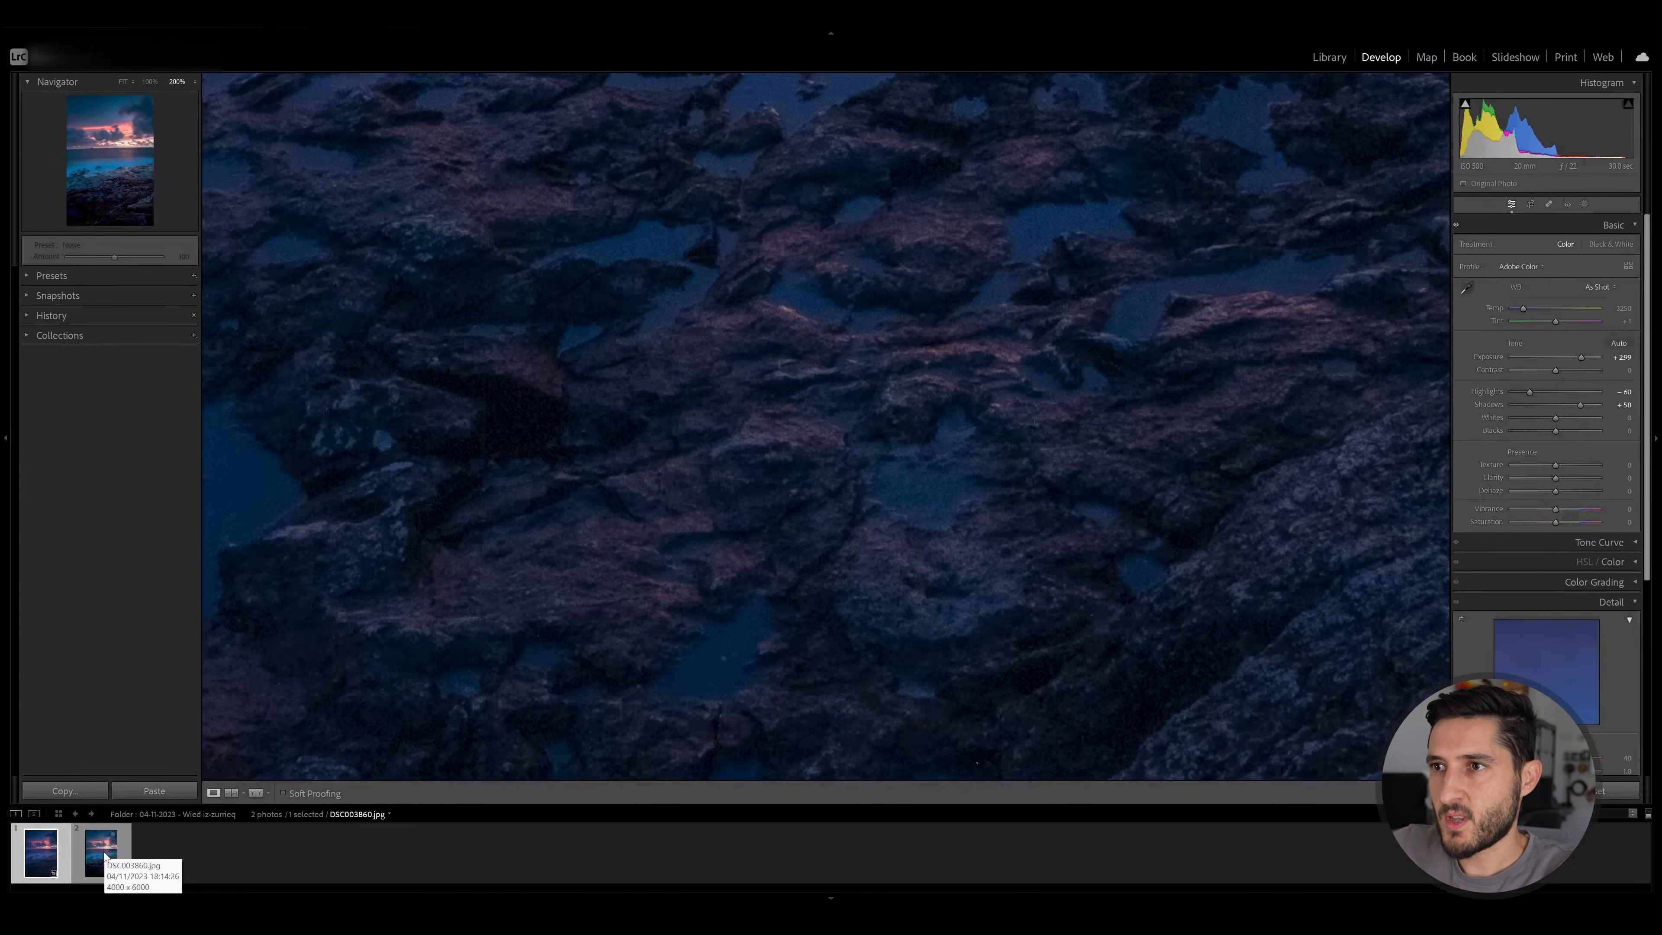
pyautogui.click(89, 852)
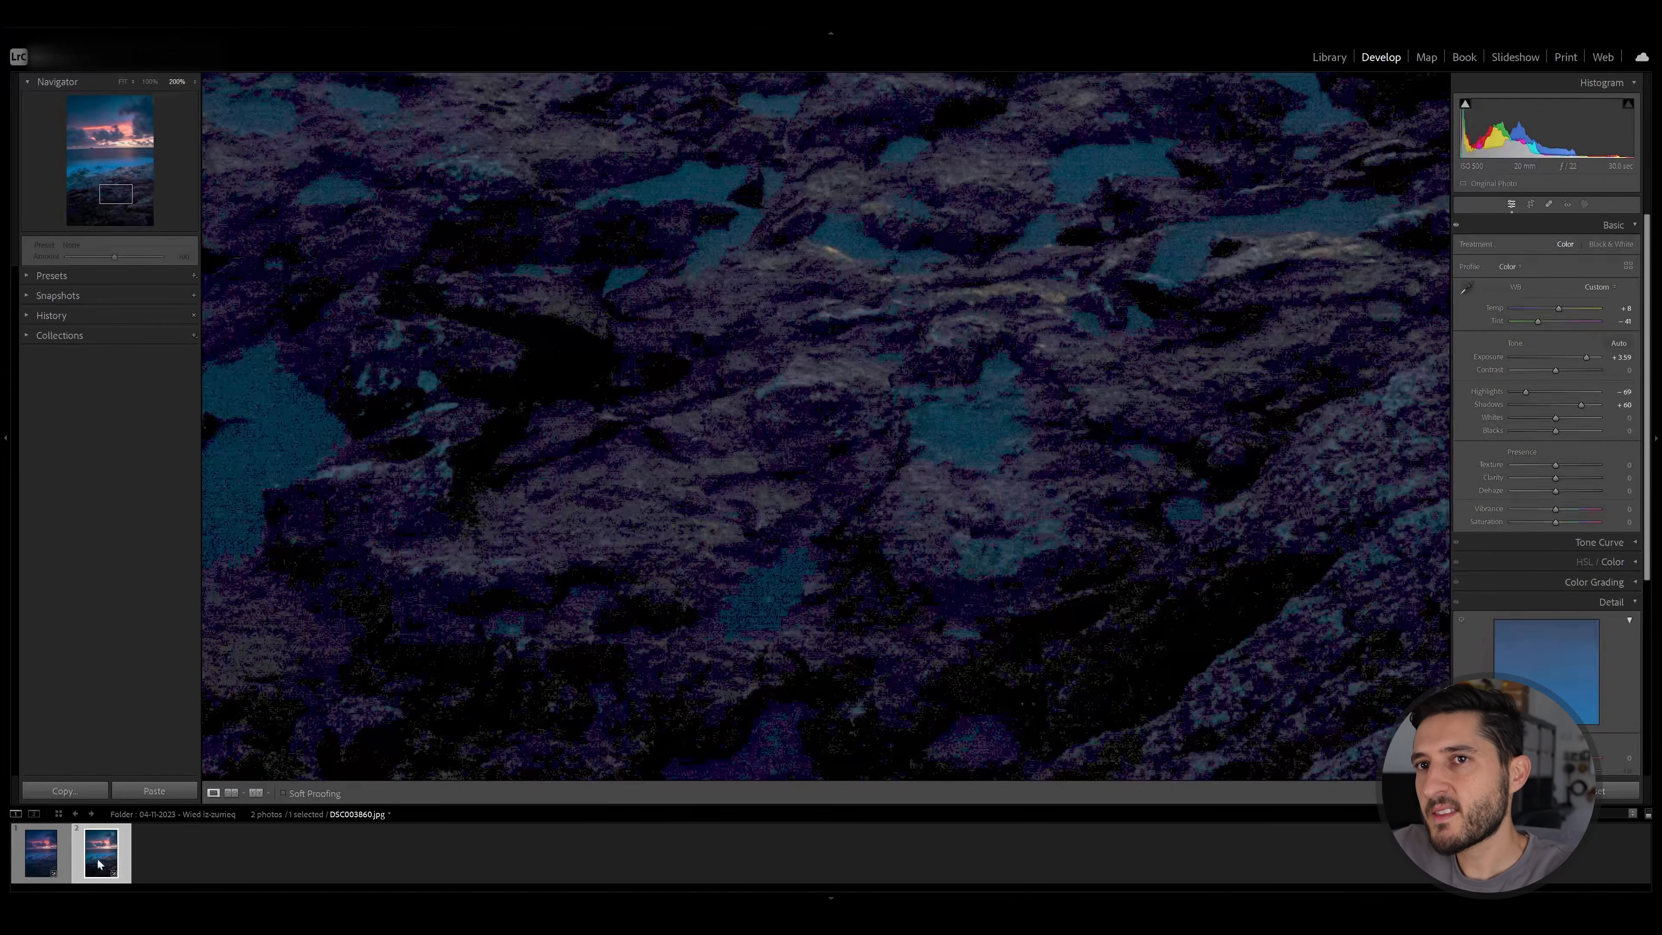
pyautogui.click(52, 861)
pyautogui.click(52, 862)
# - Compare the foreground rocks of the RAW and JPG photos at 100% magnification
pyautogui.click(149, 82)
pyautogui.click(101, 855)
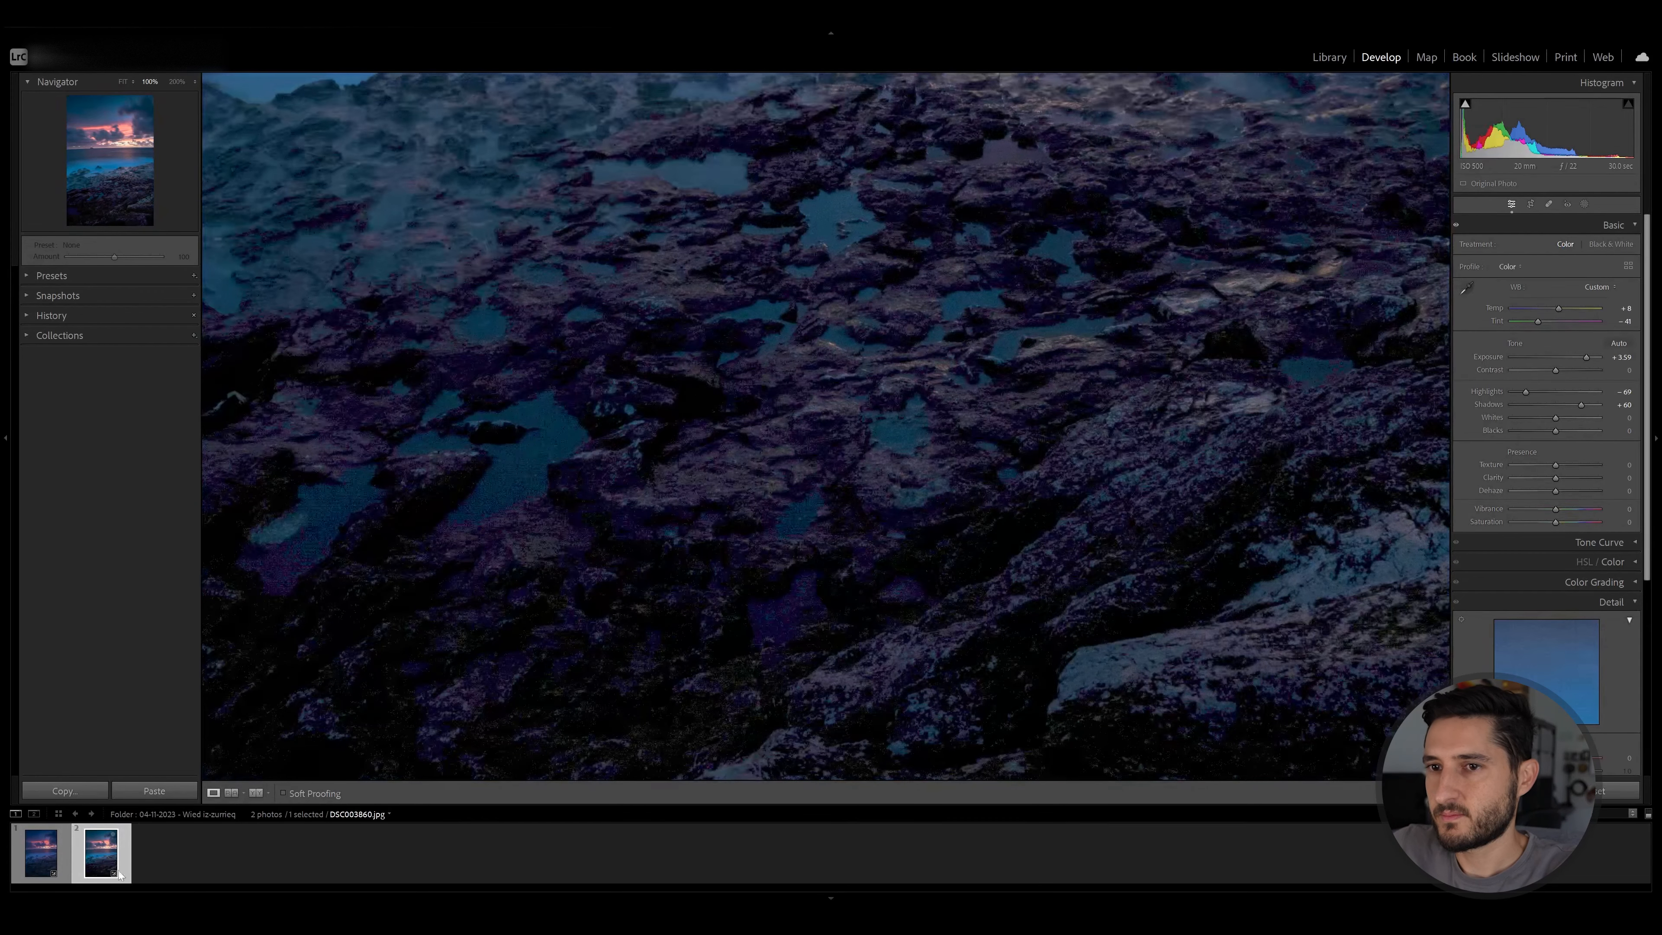
pyautogui.click(42, 856)
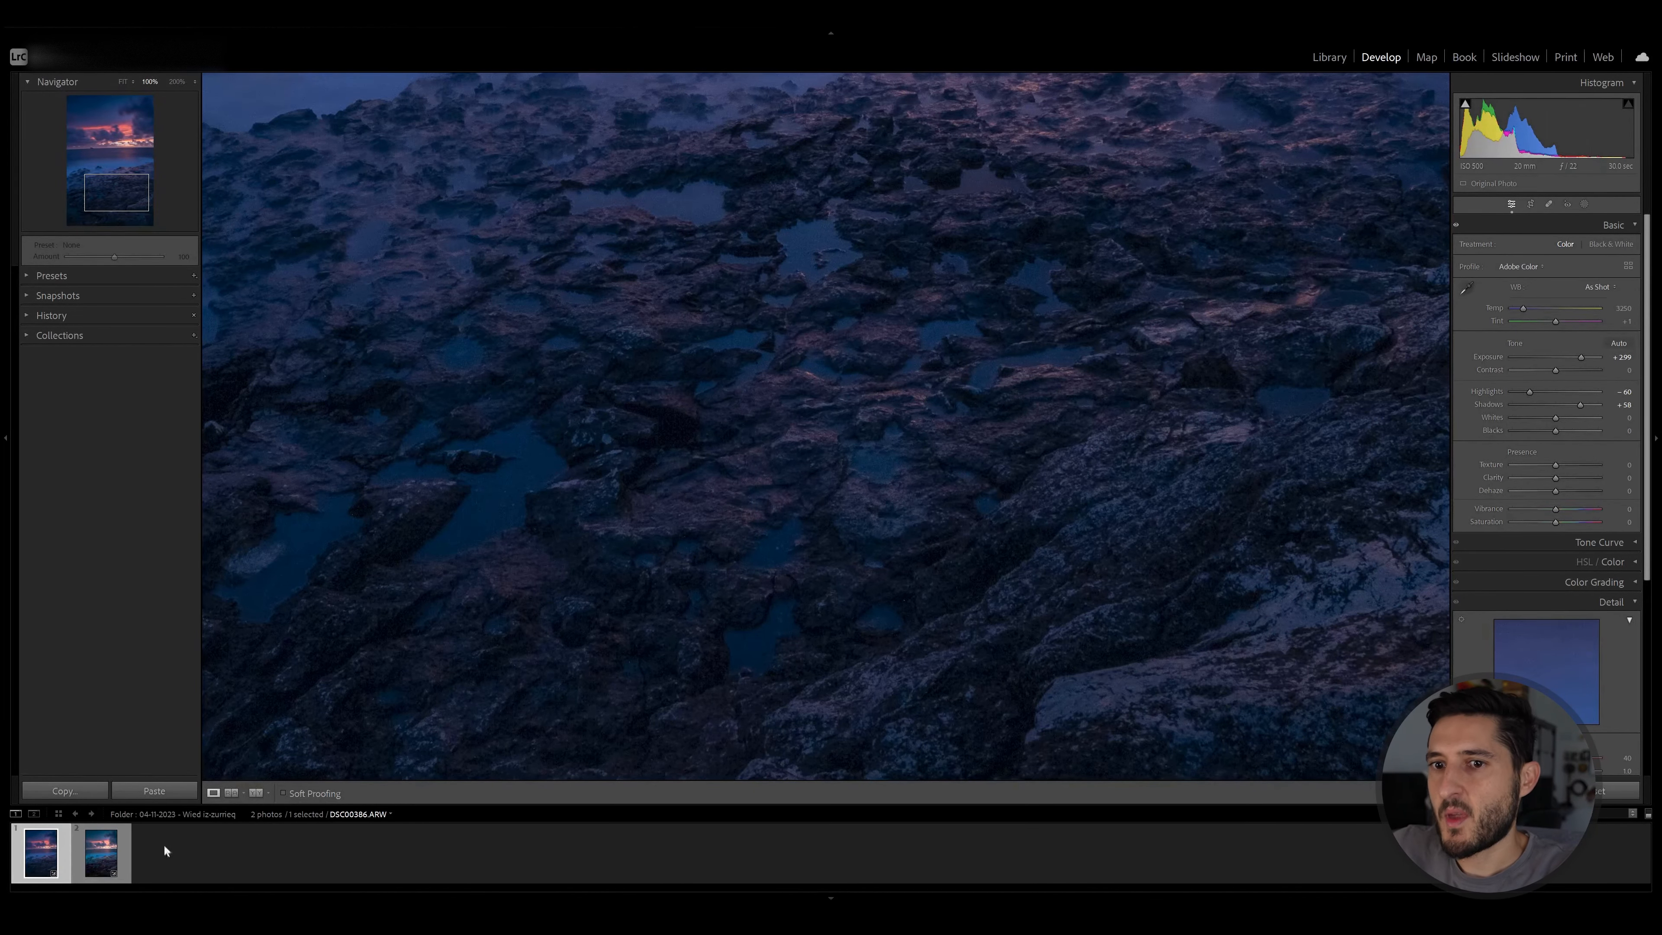
pyautogui.click(101, 853)
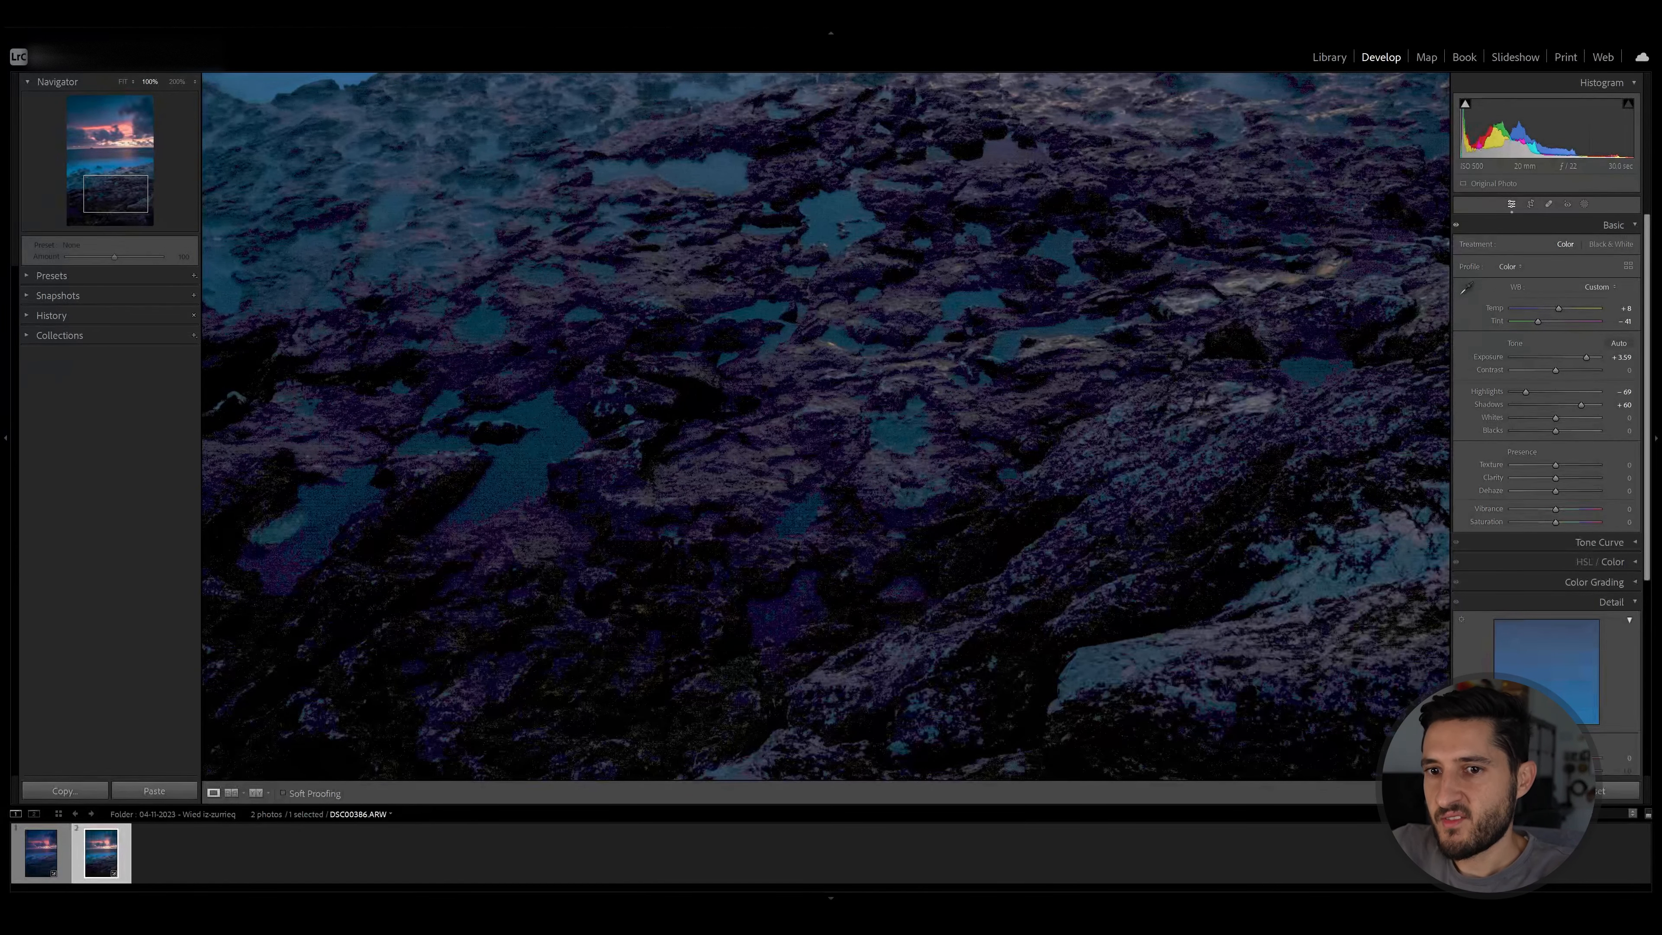
pyautogui.click(45, 864)
pyautogui.click(76, 864)
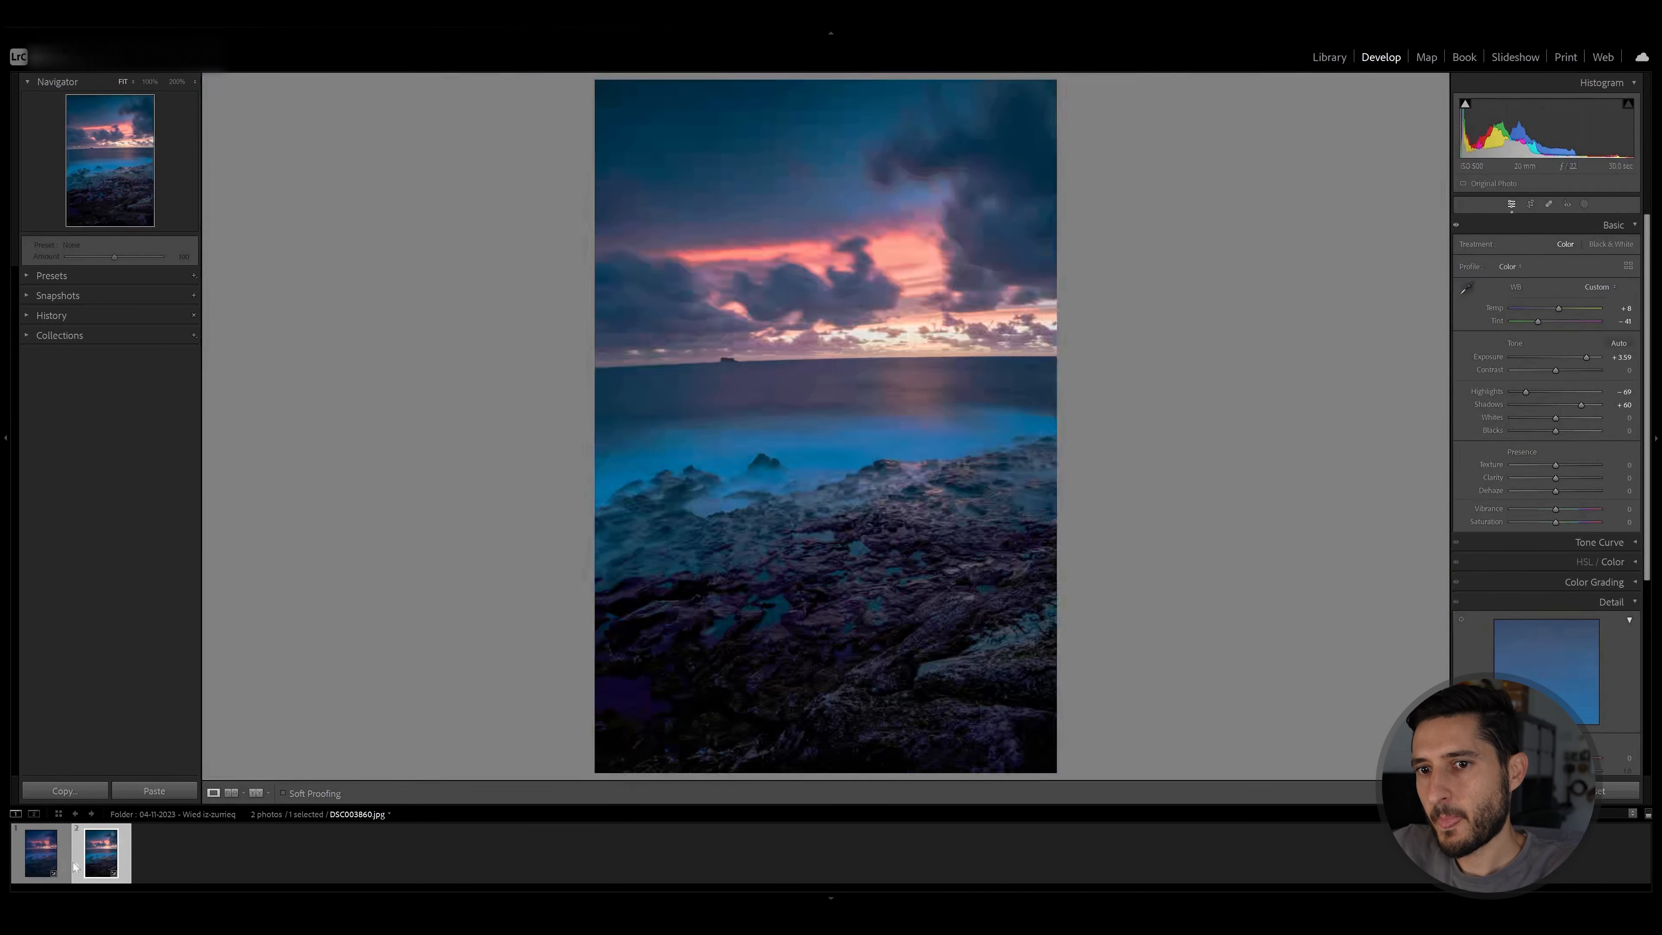
# - Return to the RAW photo, collapse its Detail settings and enable lens profile corrections
pyautogui.click(65, 864)
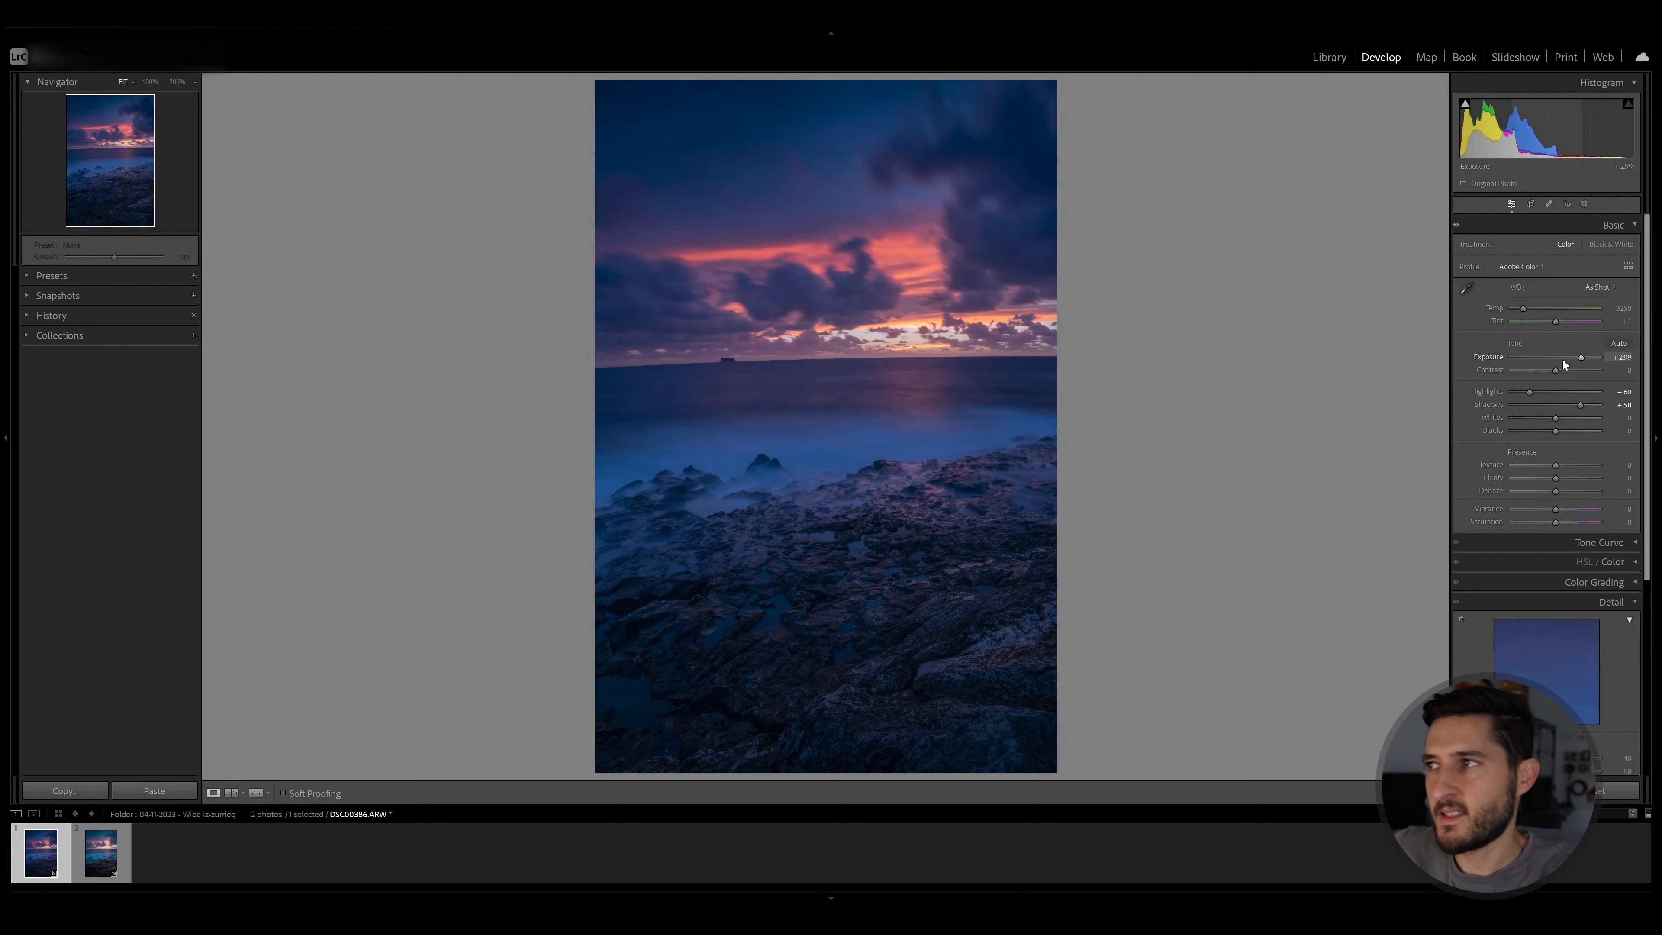
pyautogui.scroll(-5, 1560, 362)
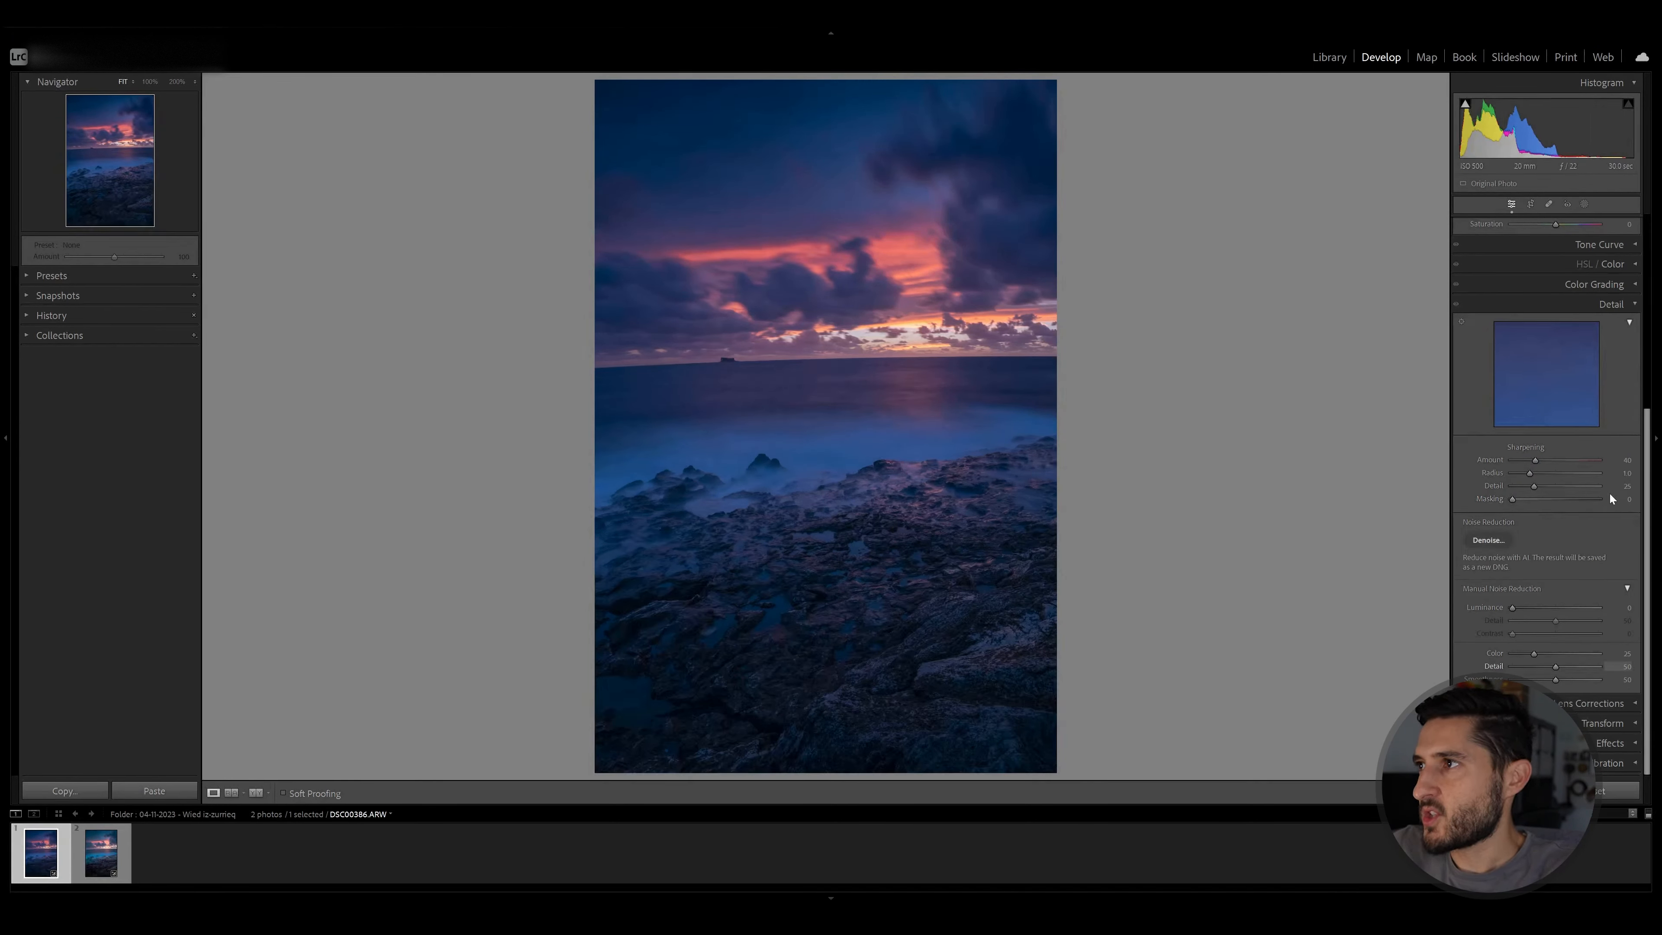
pyautogui.click(1612, 306)
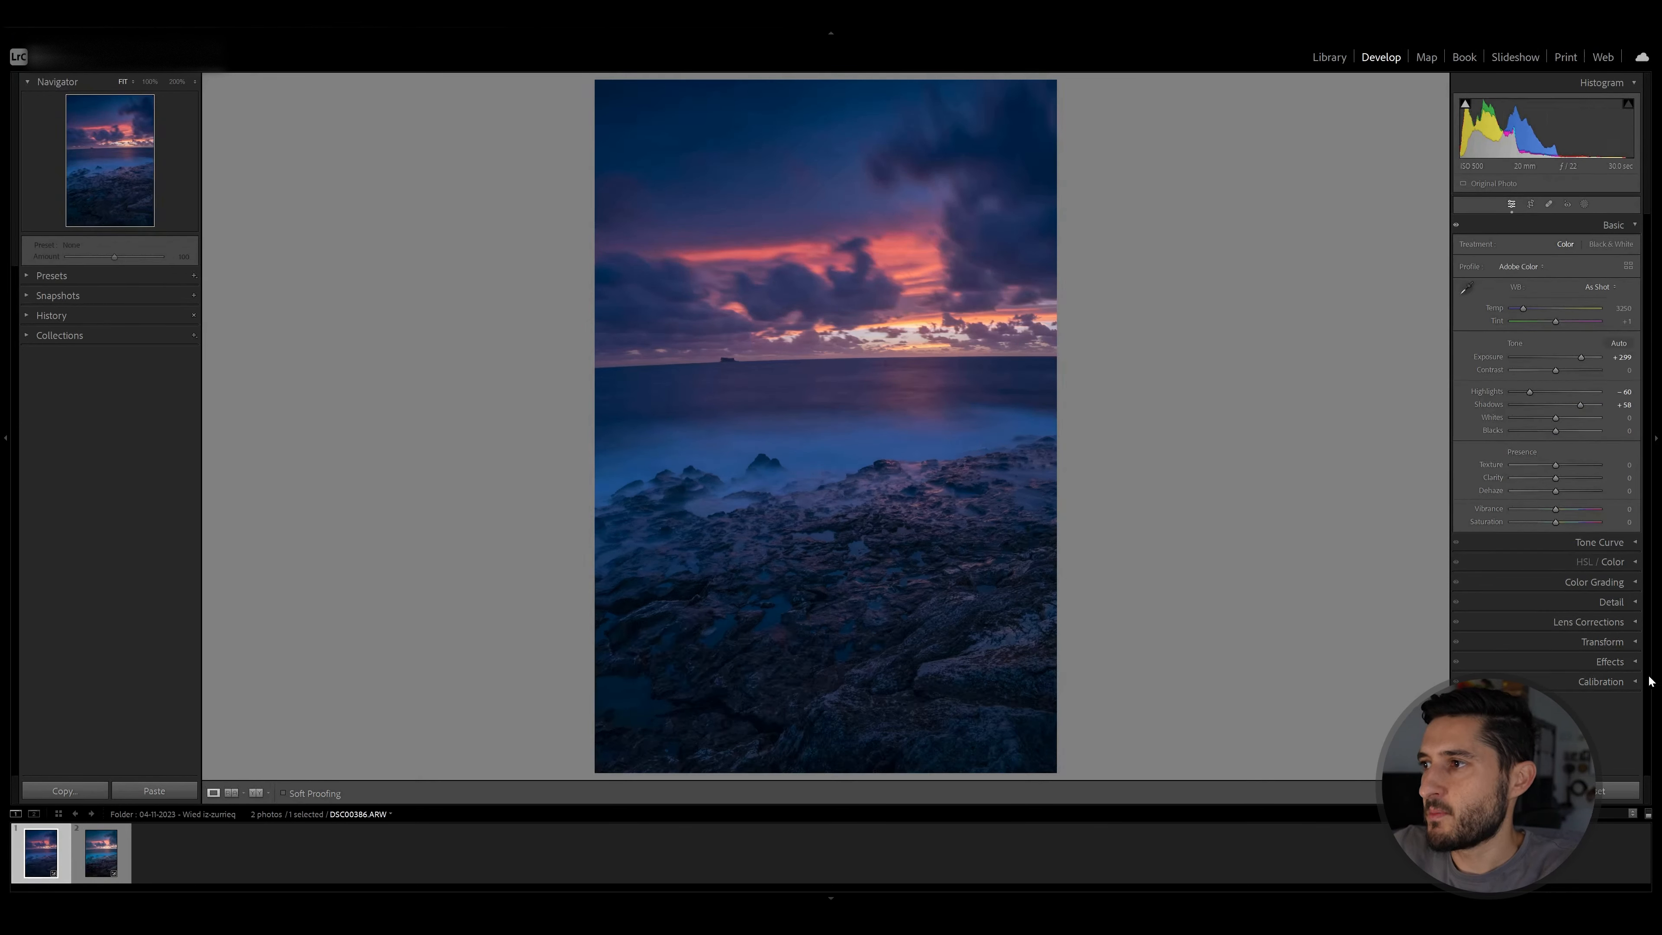
pyautogui.click(1616, 623)
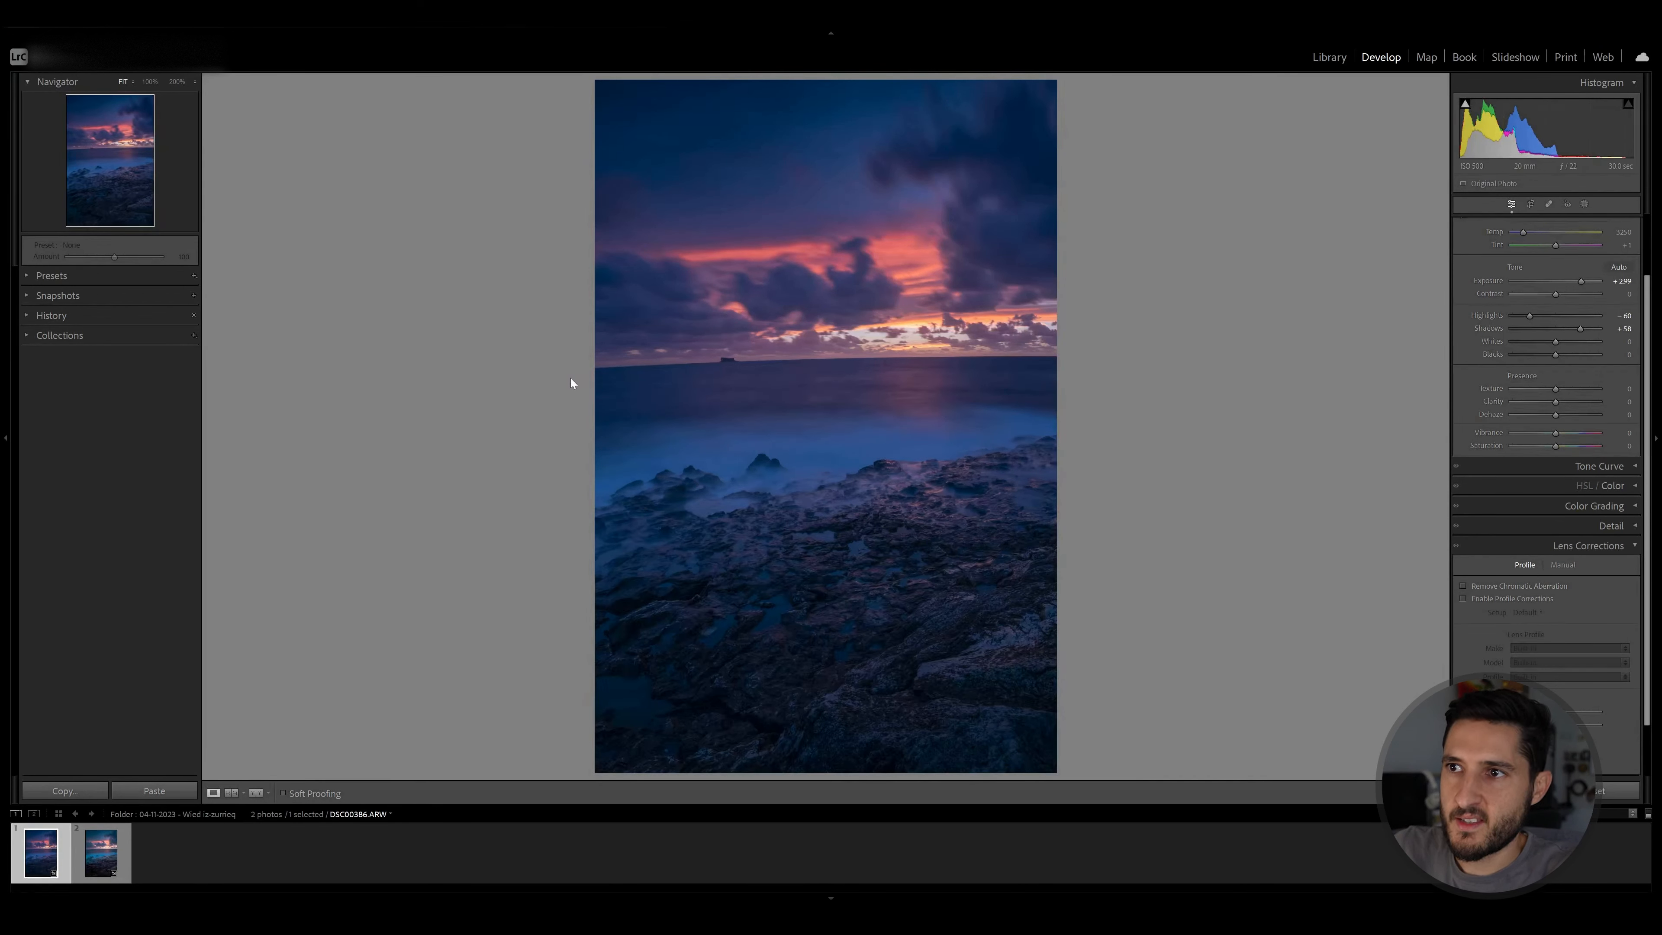
pyautogui.click(1494, 598)
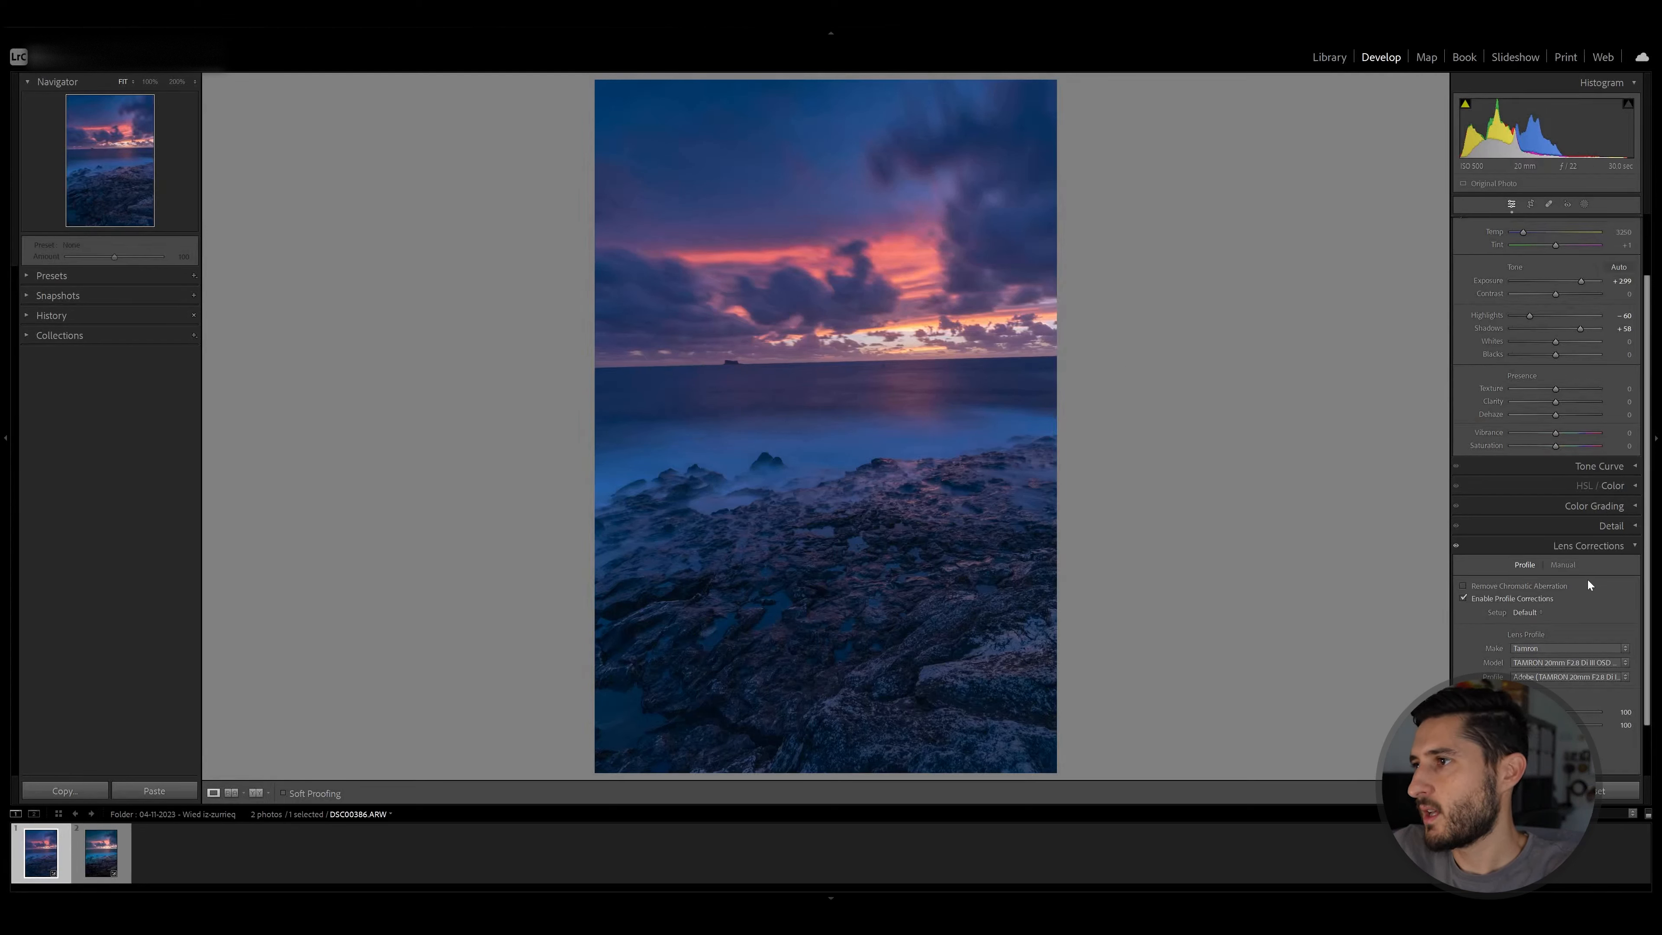
# - Straighten the RAW photo along the sea horizon with Crop & Straighten, fine-tuning the rotation to about 1.3 degrees
pyautogui.click(1531, 204)
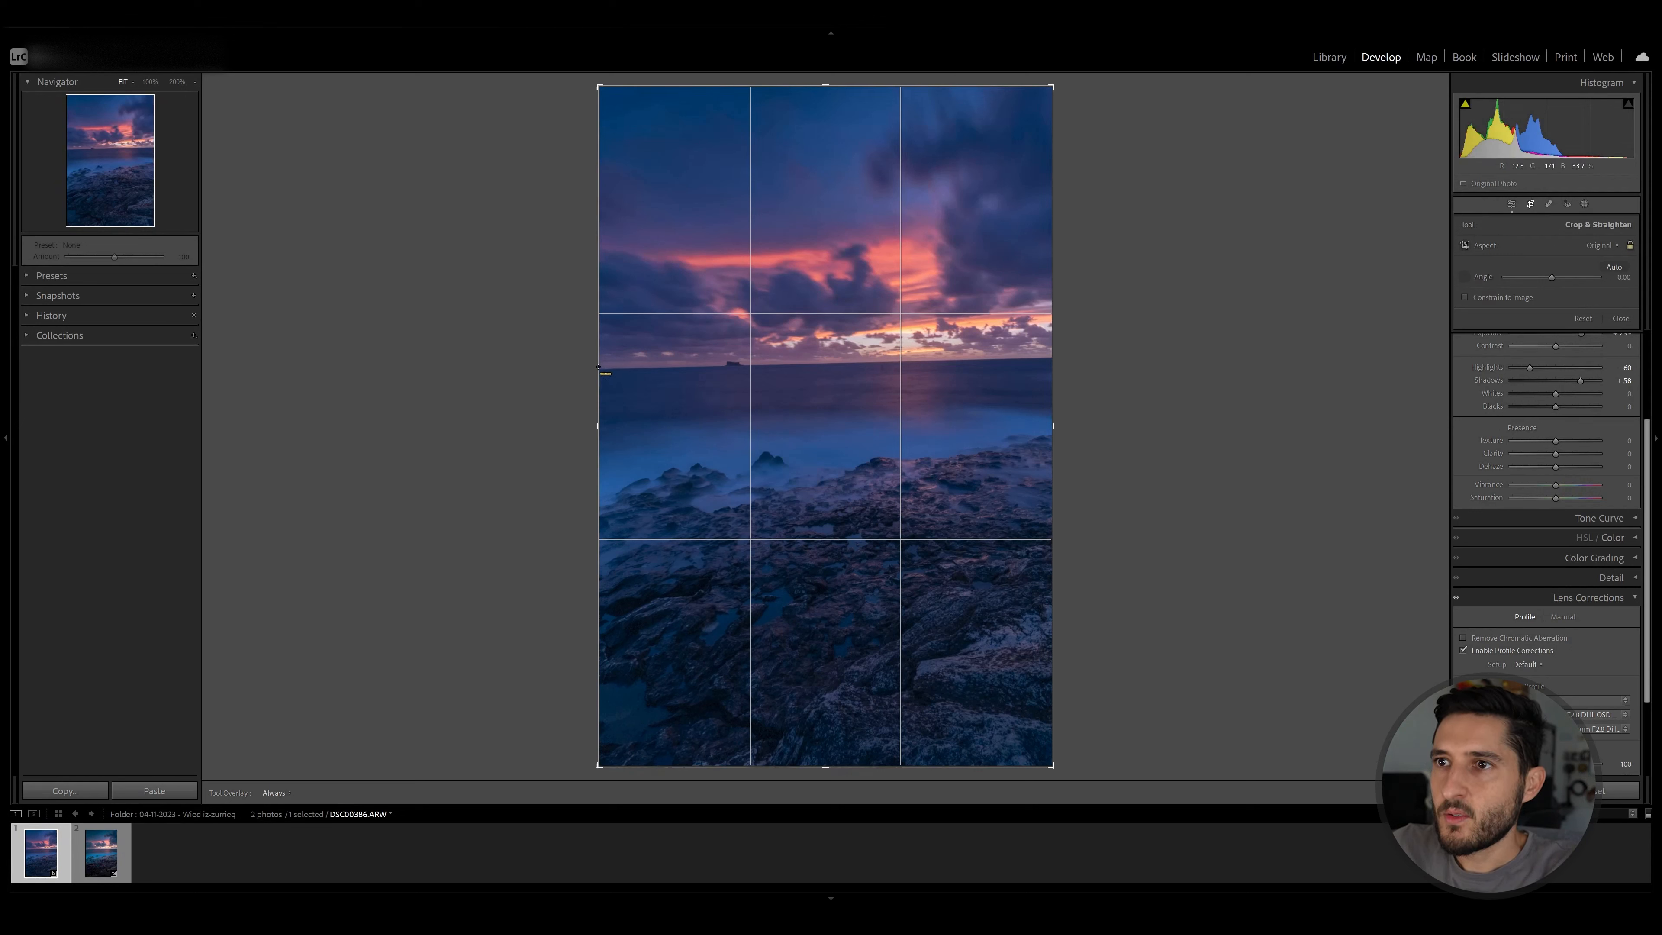
pyautogui.moveTo(616, 367); pyautogui.dragTo(1033, 356)
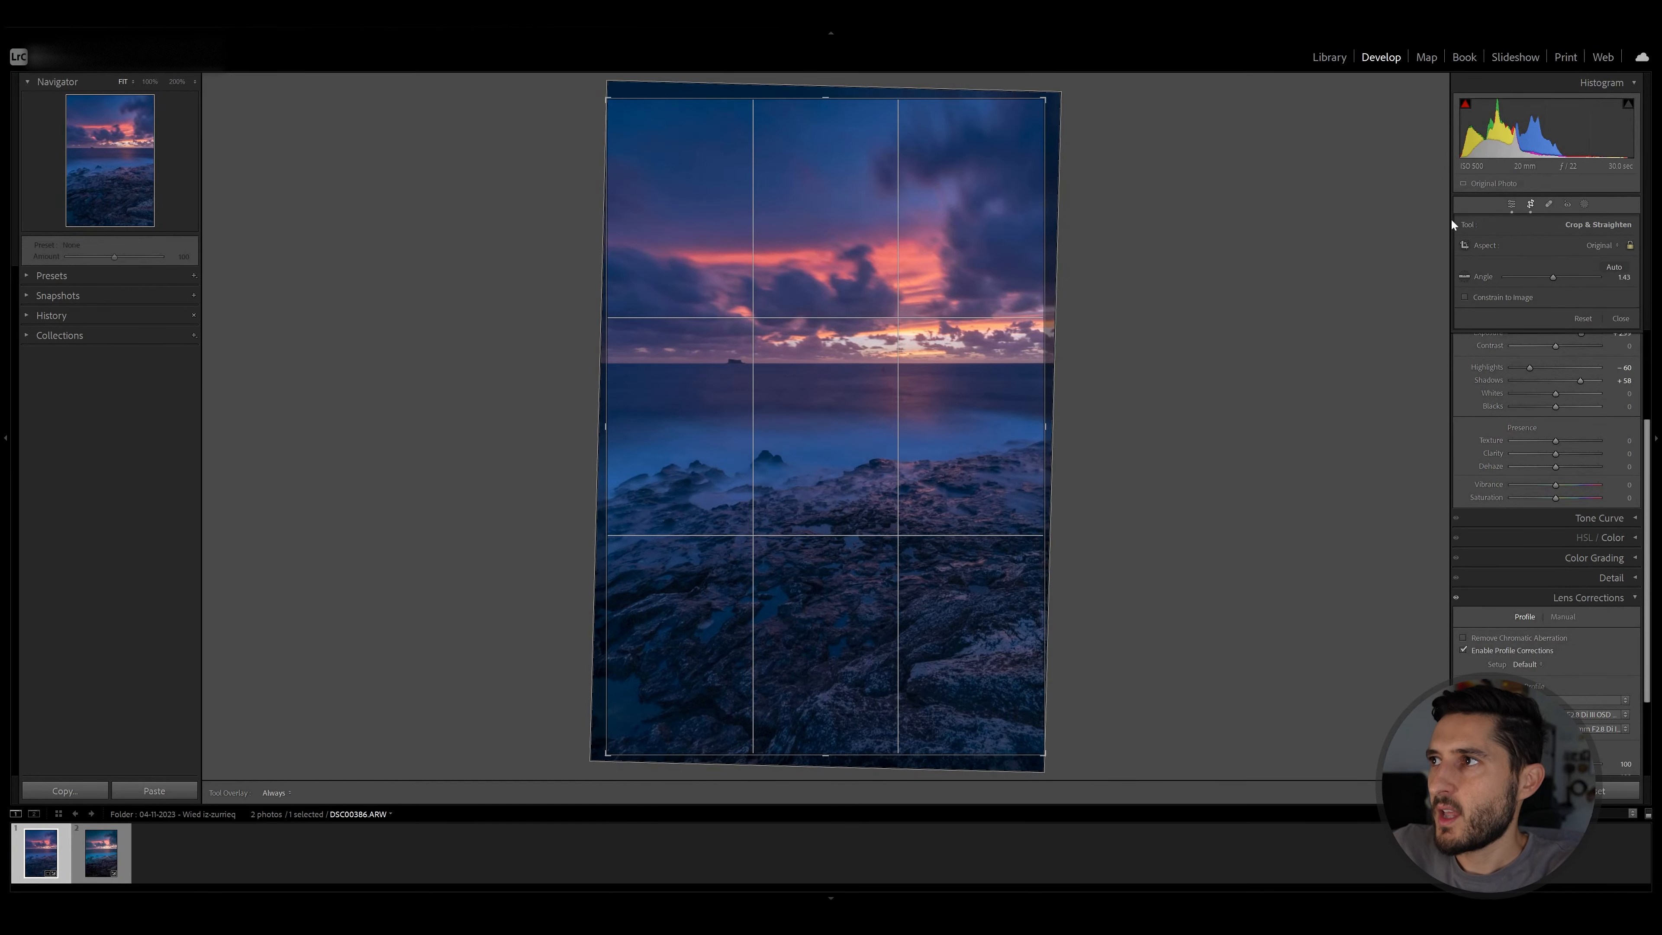
pyautogui.click(1531, 203)
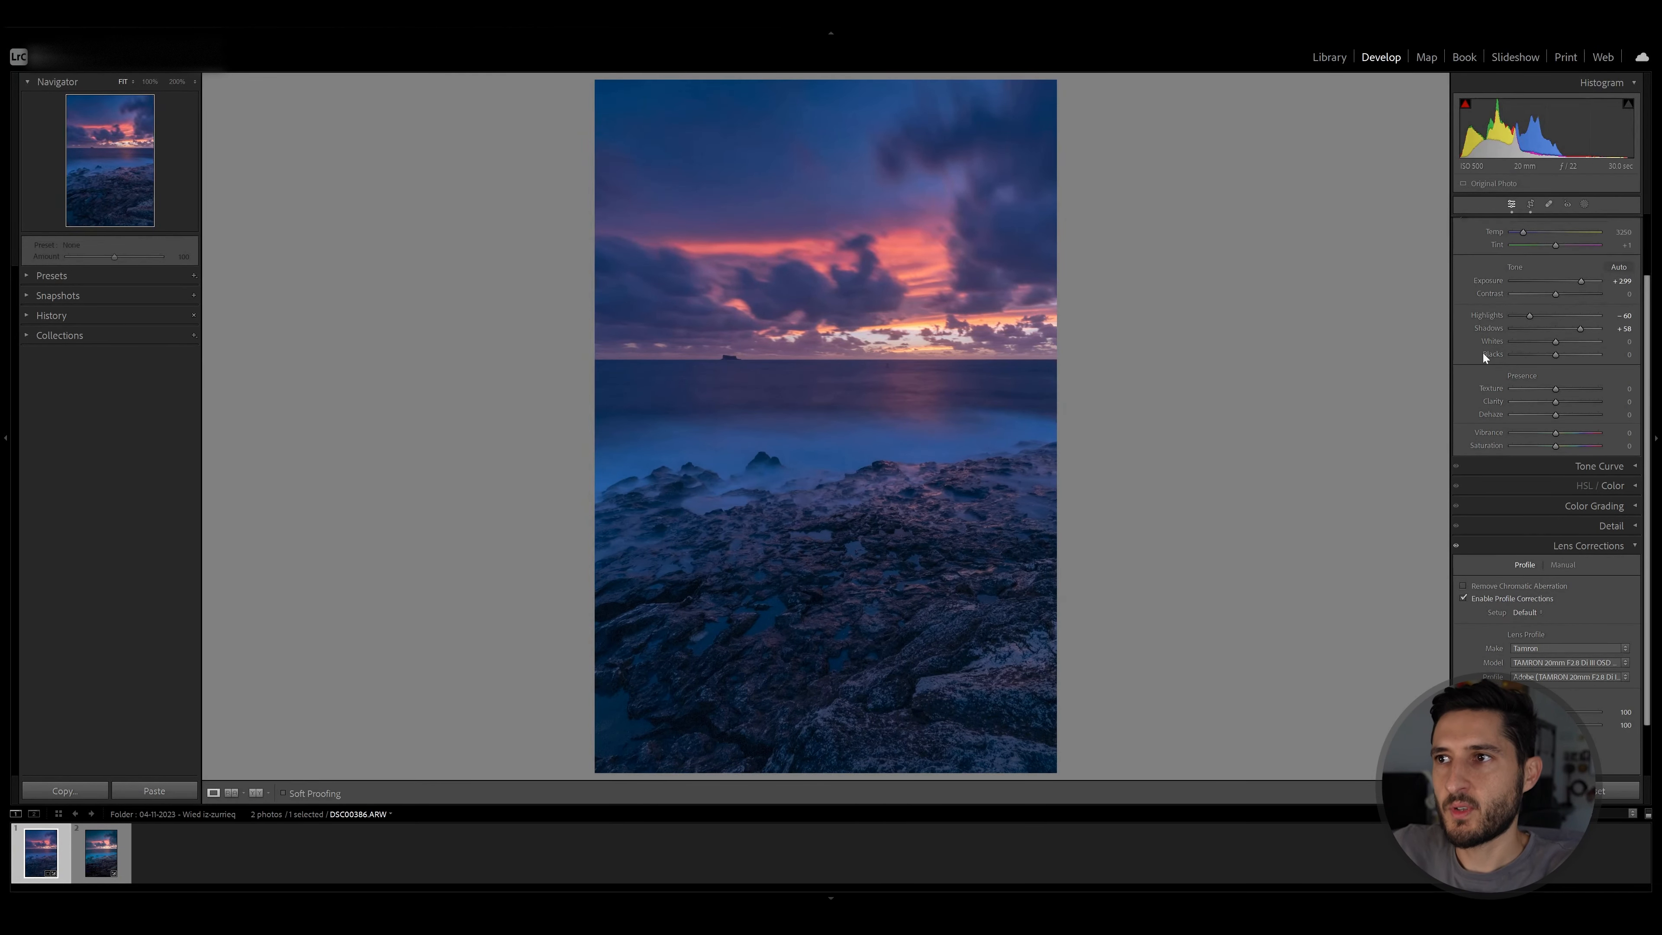
pyautogui.click(1531, 204)
pyautogui.moveTo(1072, 332); pyautogui.dragTo(1085, 324)
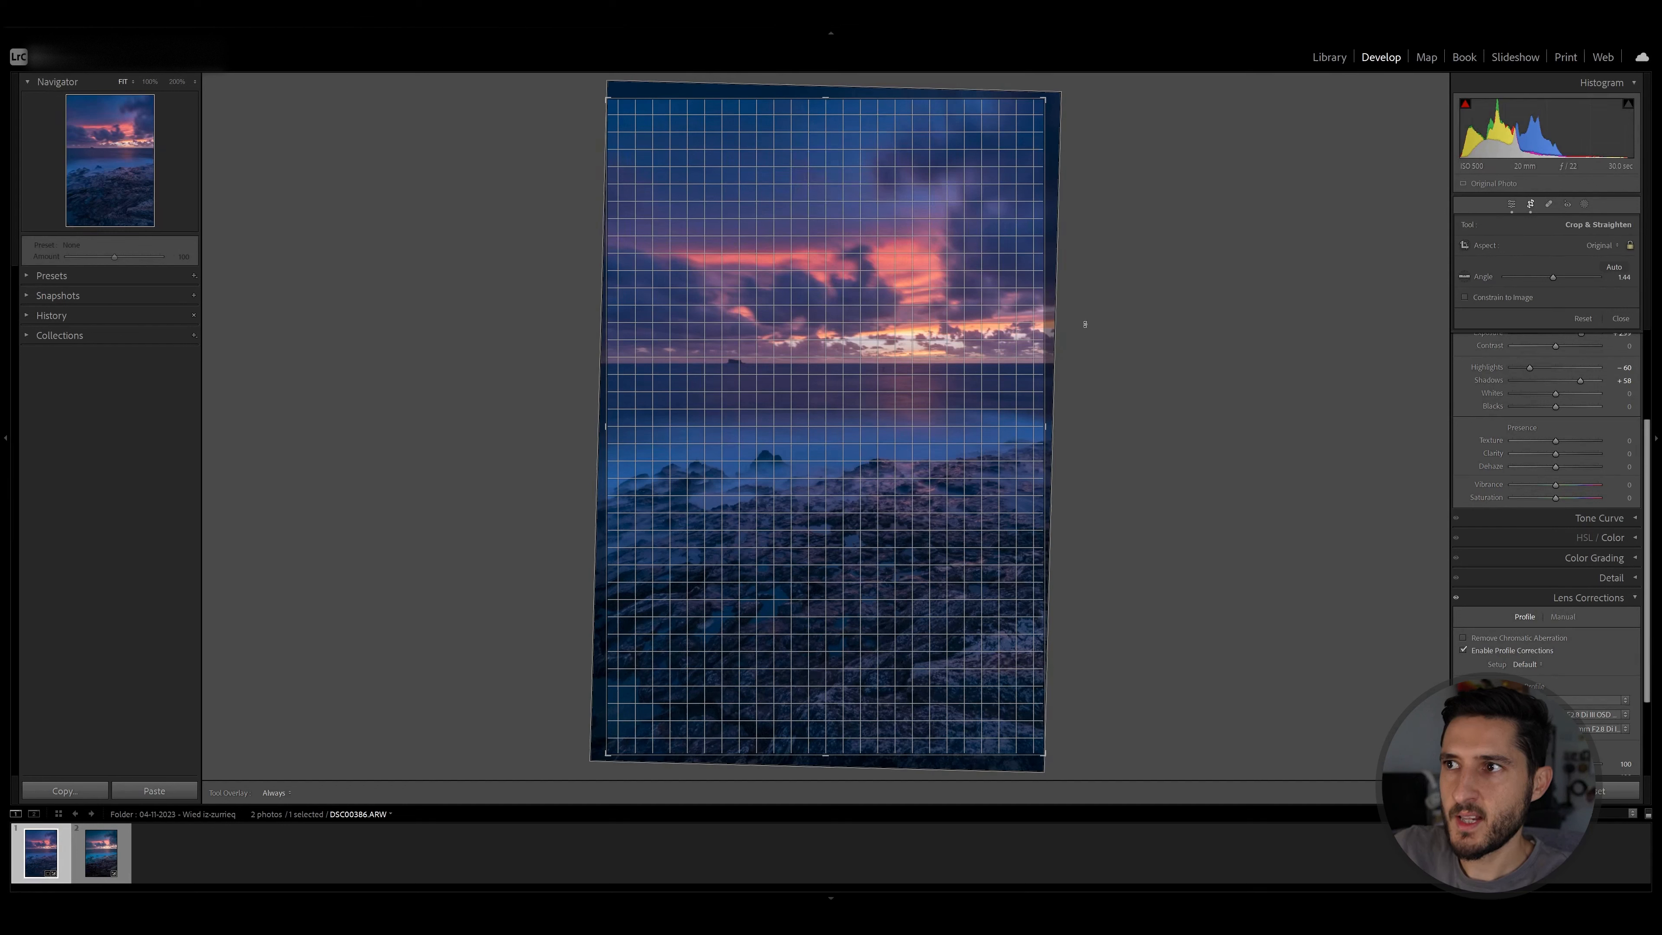
pyautogui.moveTo(1084, 324); pyautogui.dragTo(1084, 324)
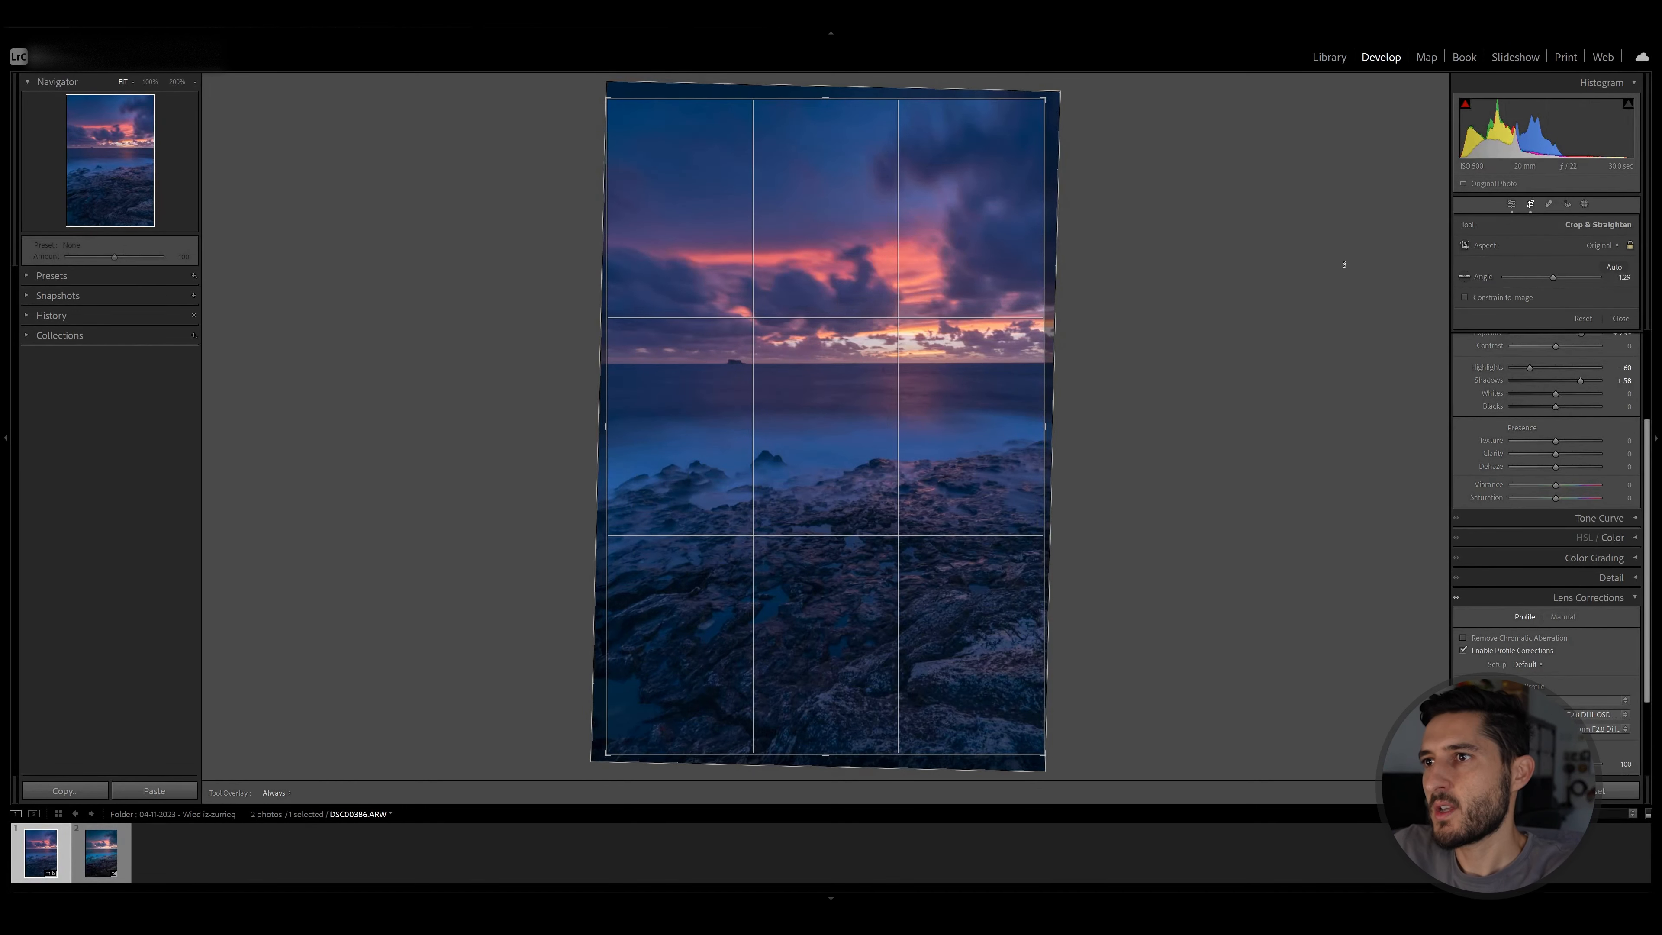
pyautogui.press('Return')
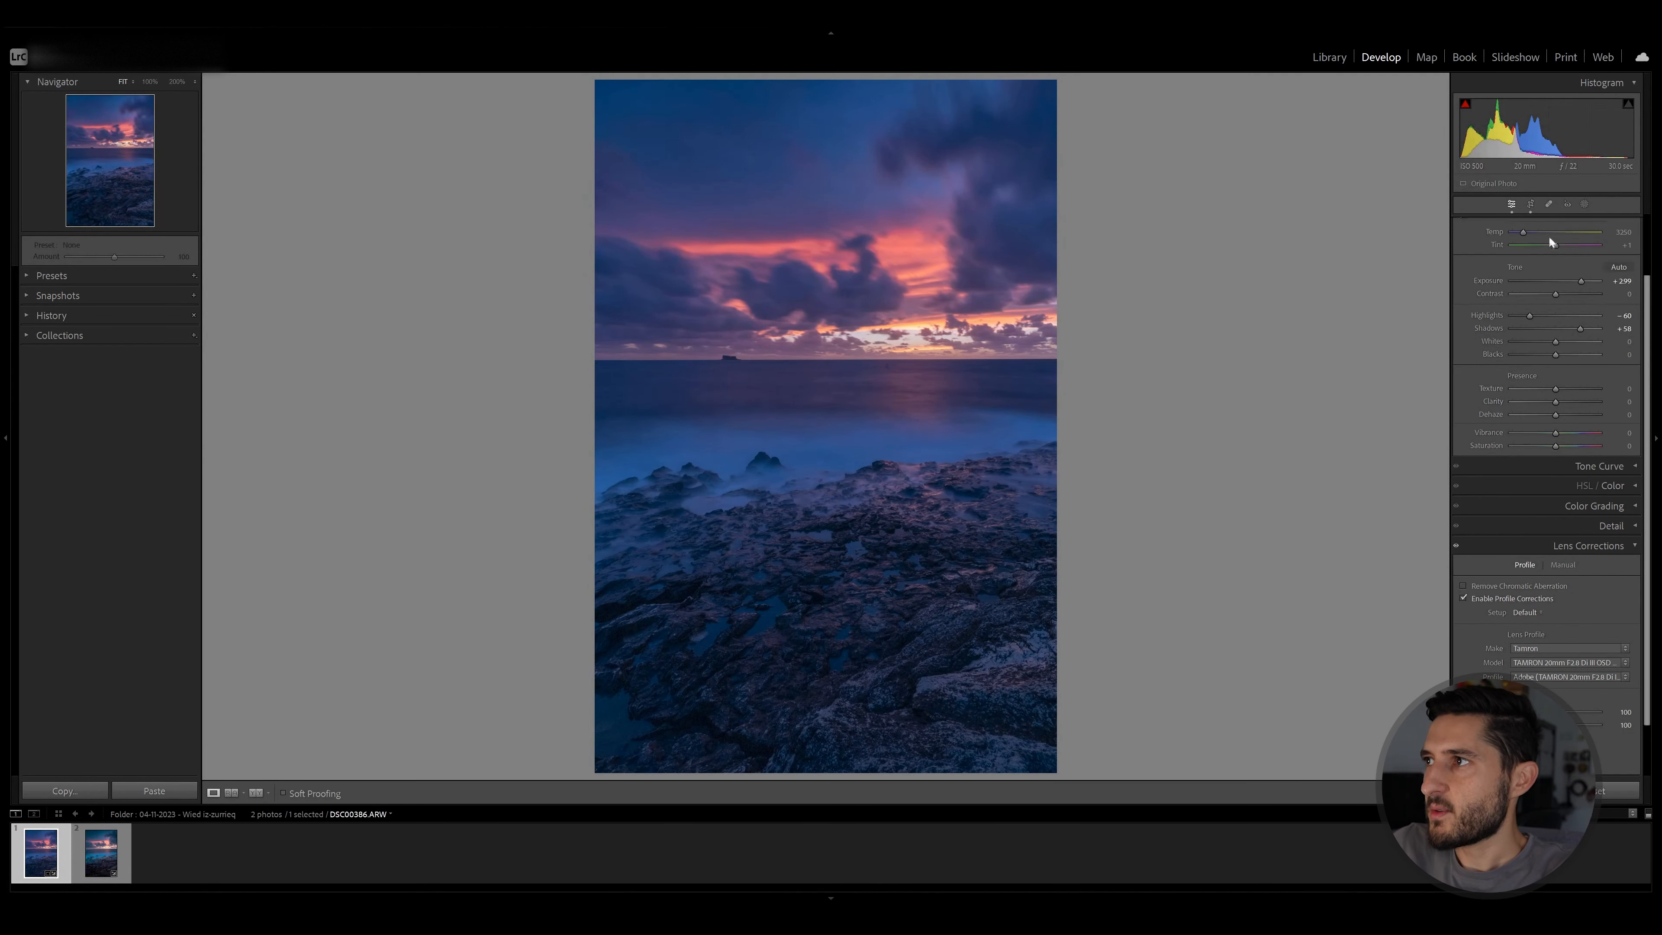
# - Set the RAW photo's white balance by sampling a neutral grey patch on the foreground rocks with the White Balance Selector
pyautogui.scroll(2, 1548, 235)
pyautogui.click(1466, 288)
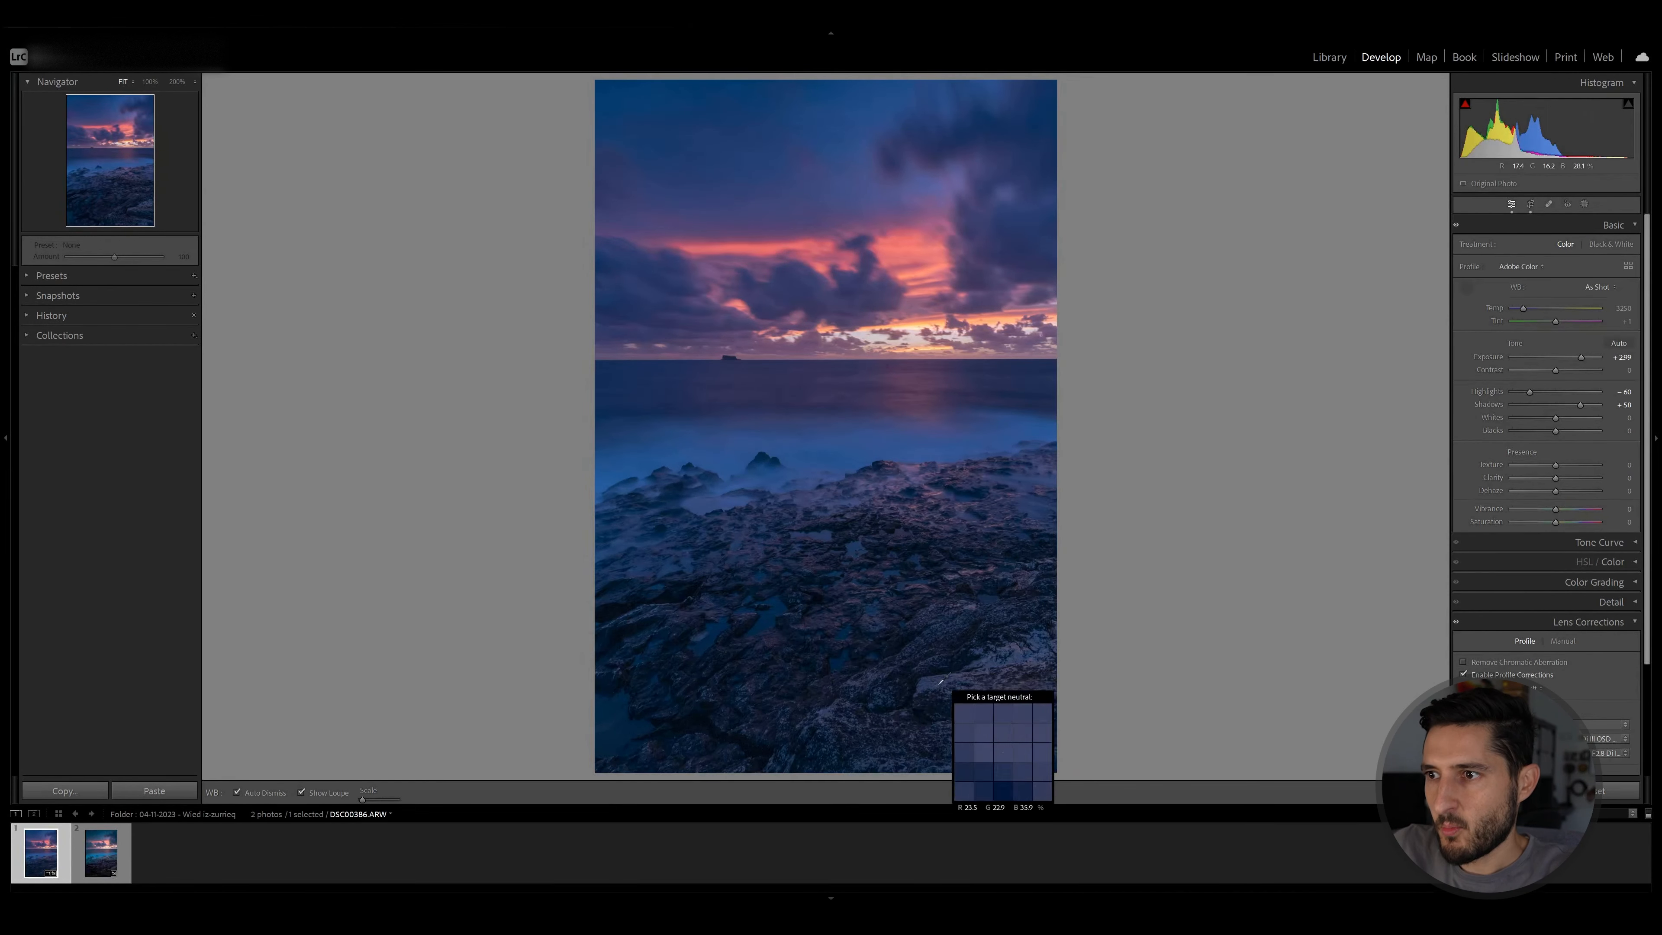
pyautogui.click(1466, 288)
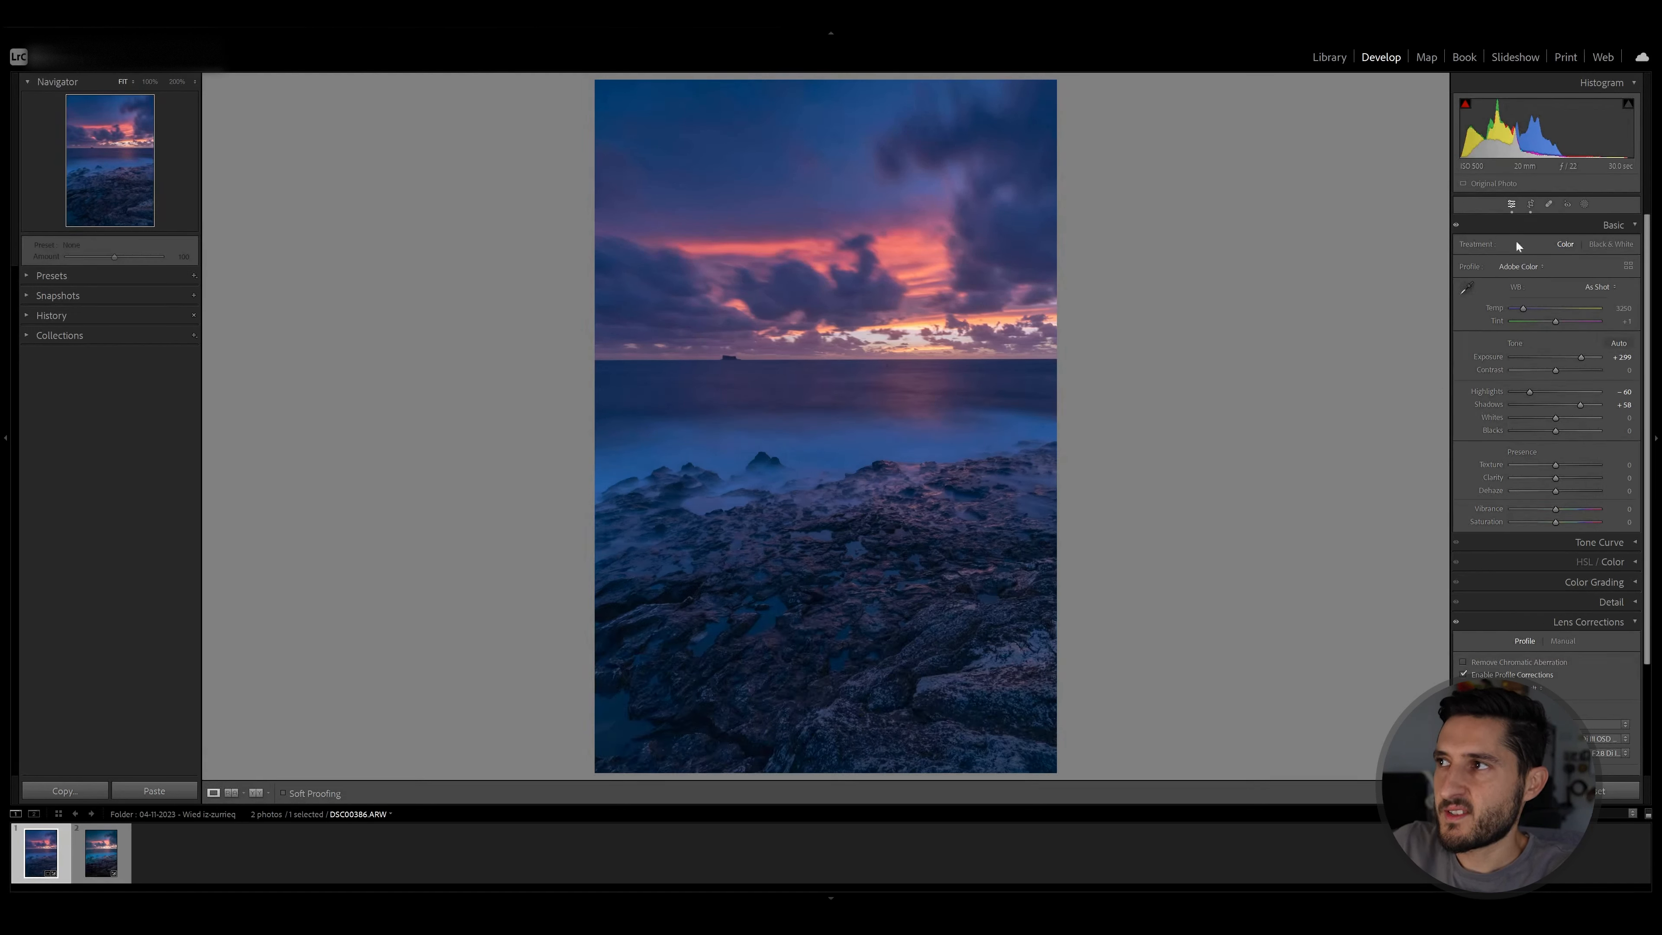
pyautogui.click(1469, 288)
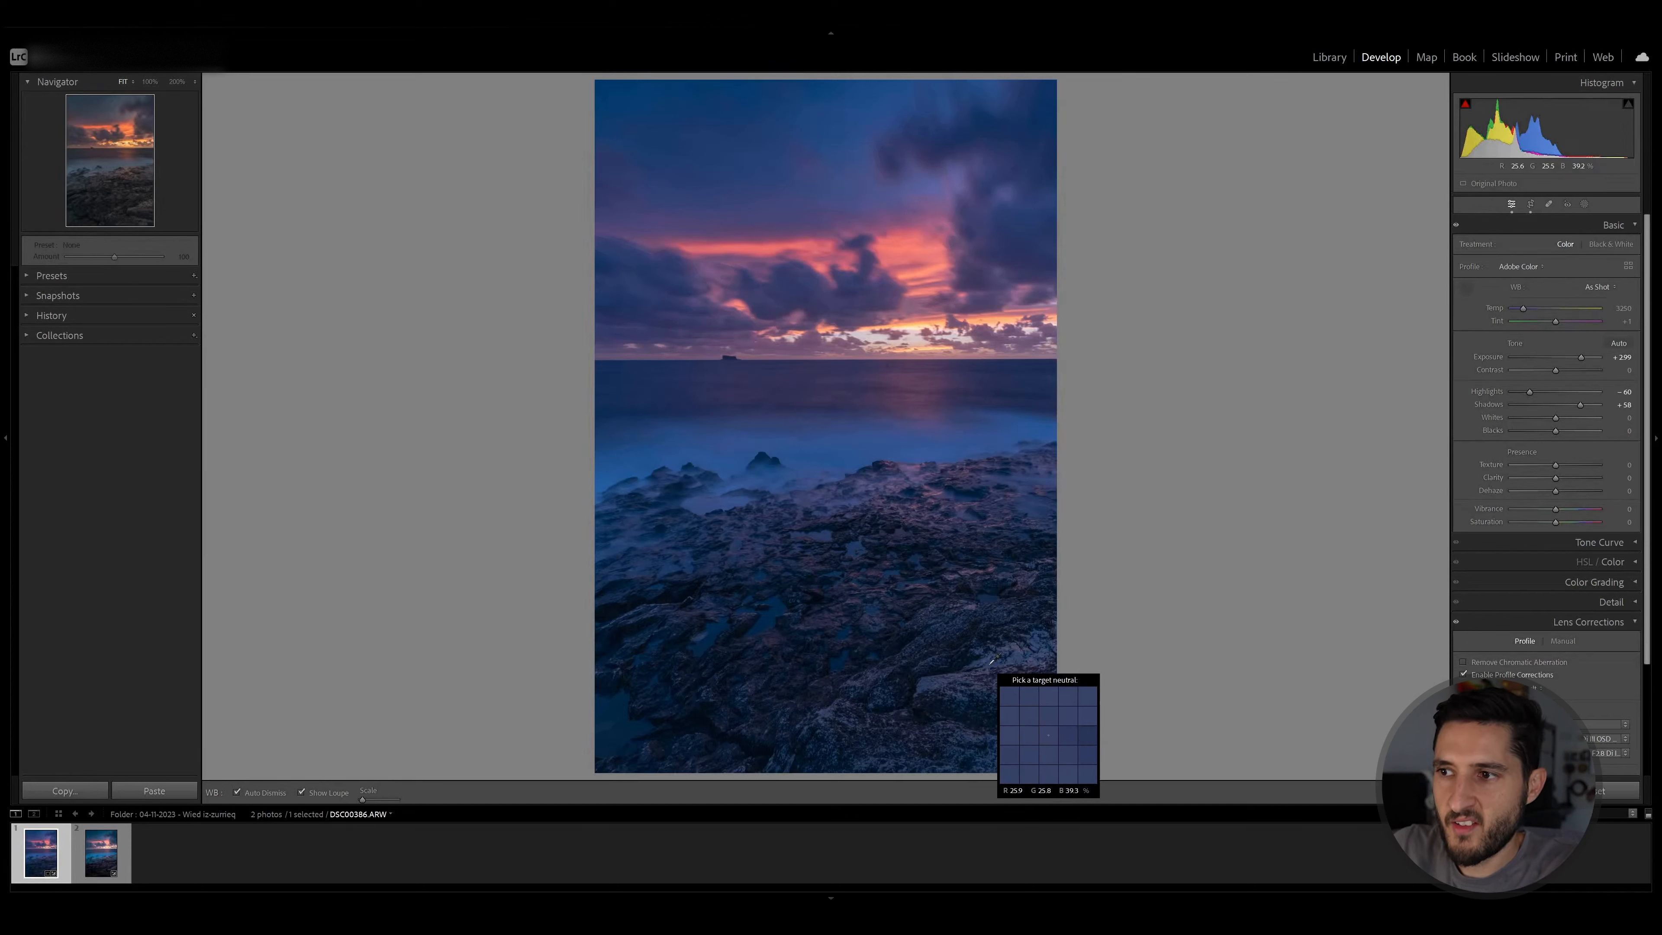
pyautogui.click(990, 662)
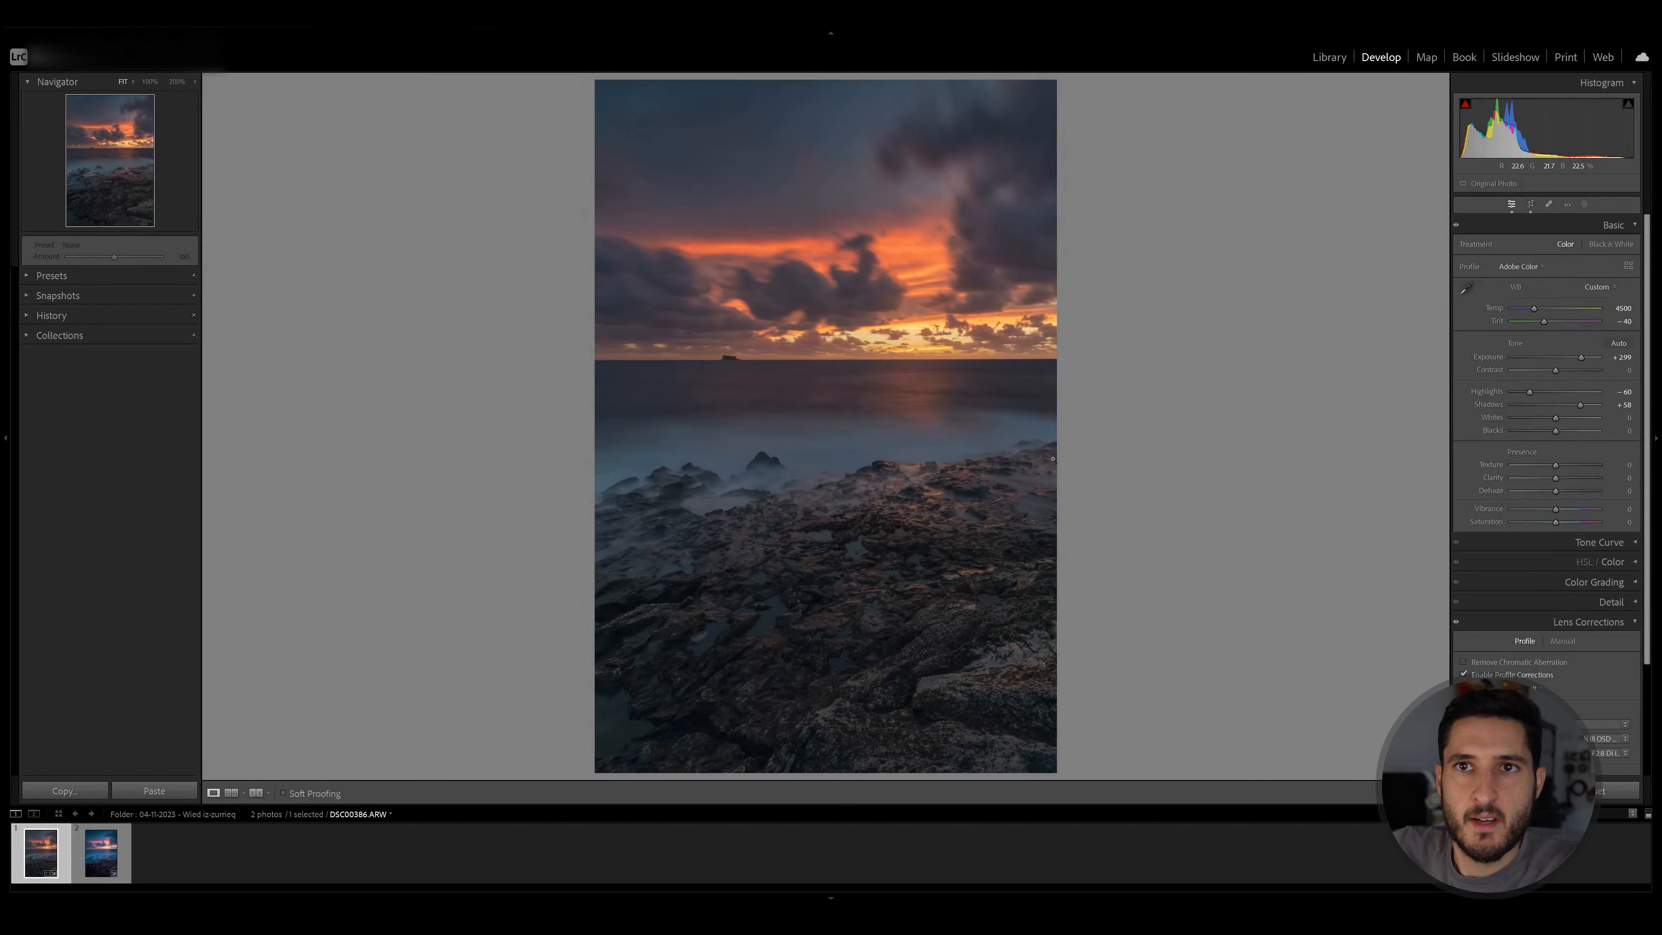
# - Fine-tune the RAW photo's white balance to a slightly cooler temperature and a tint of -35
pyautogui.click(1539, 312)
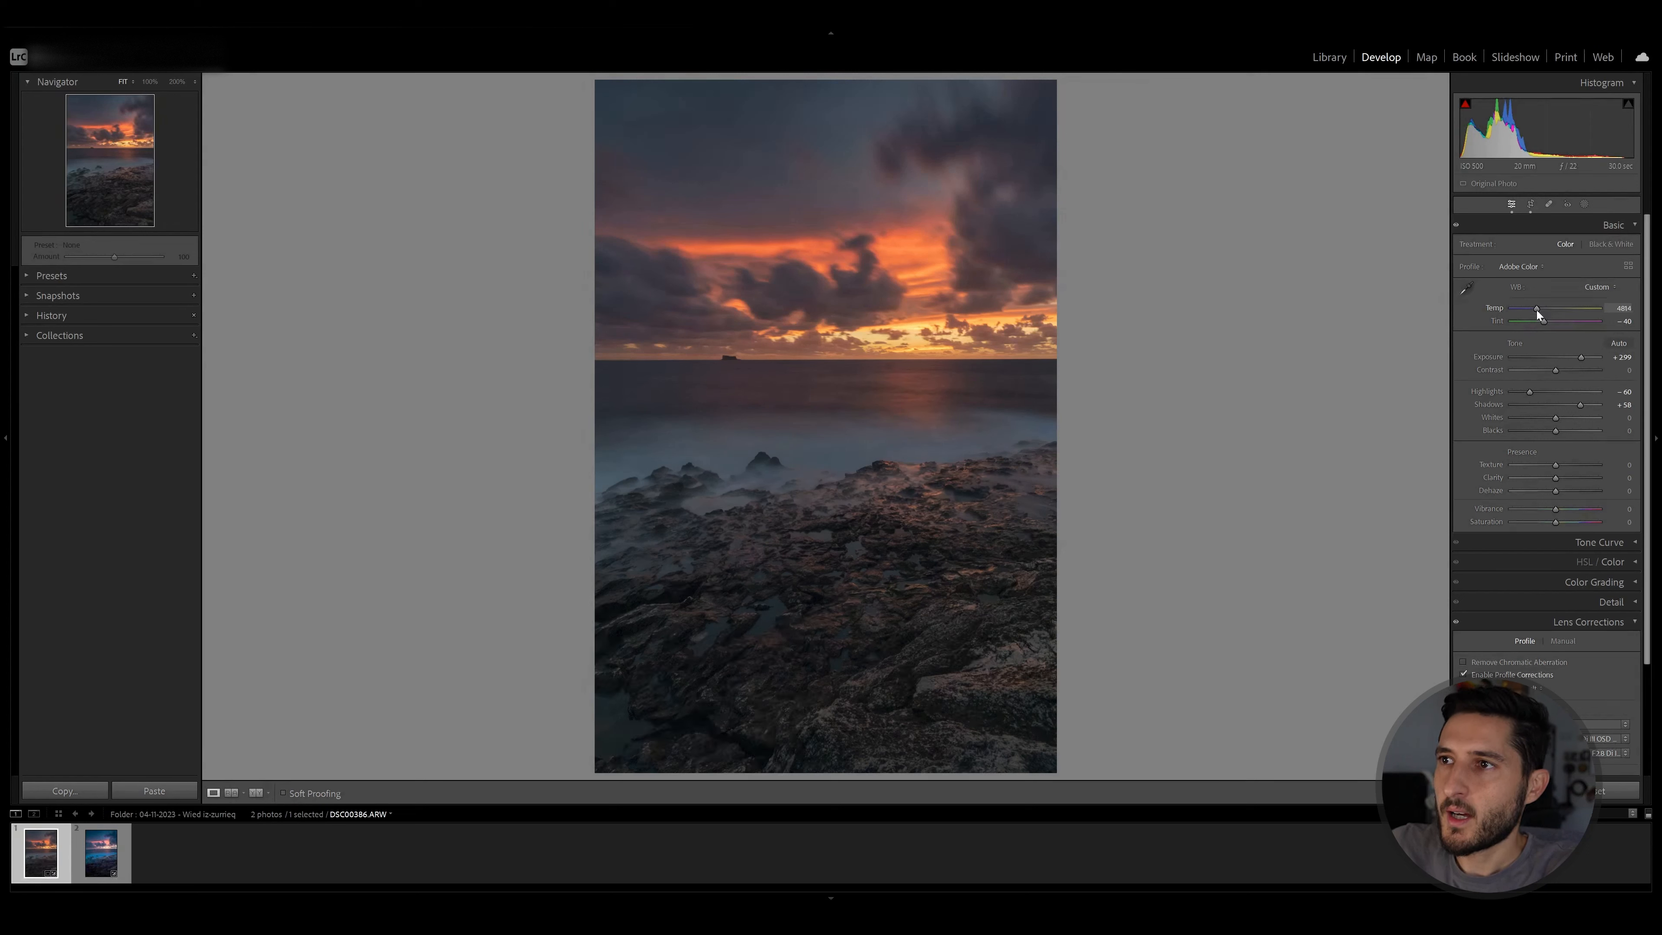
pyautogui.moveTo(1536, 310); pyautogui.dragTo(1534, 310)
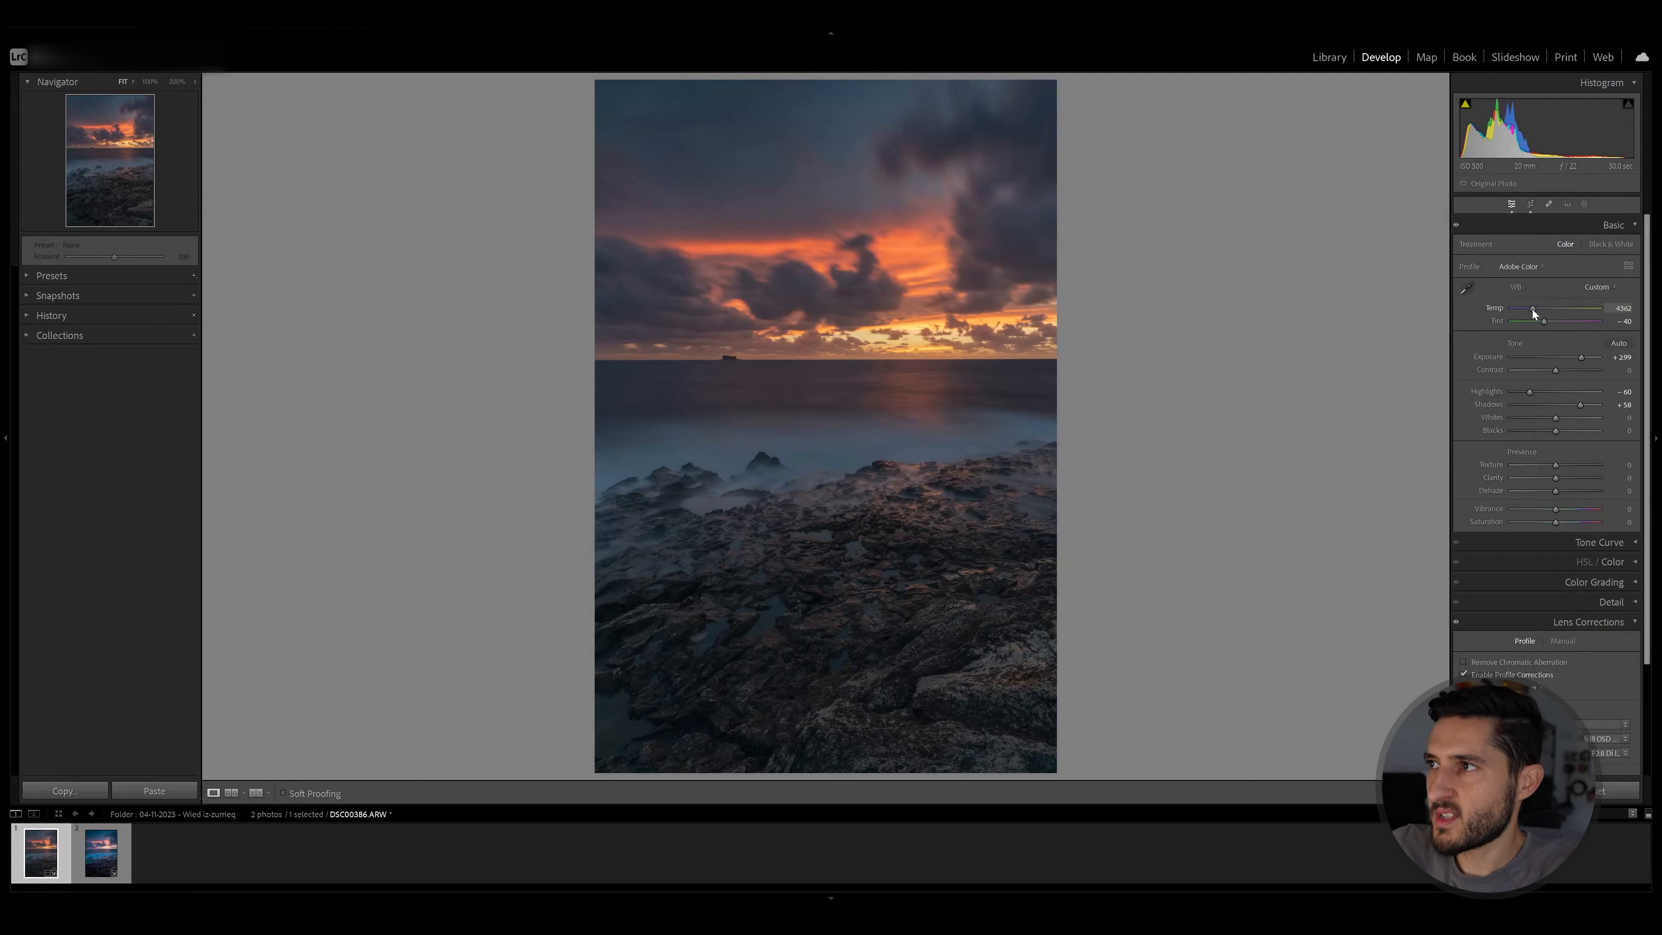
pyautogui.moveTo(1532, 309); pyautogui.dragTo(1530, 309)
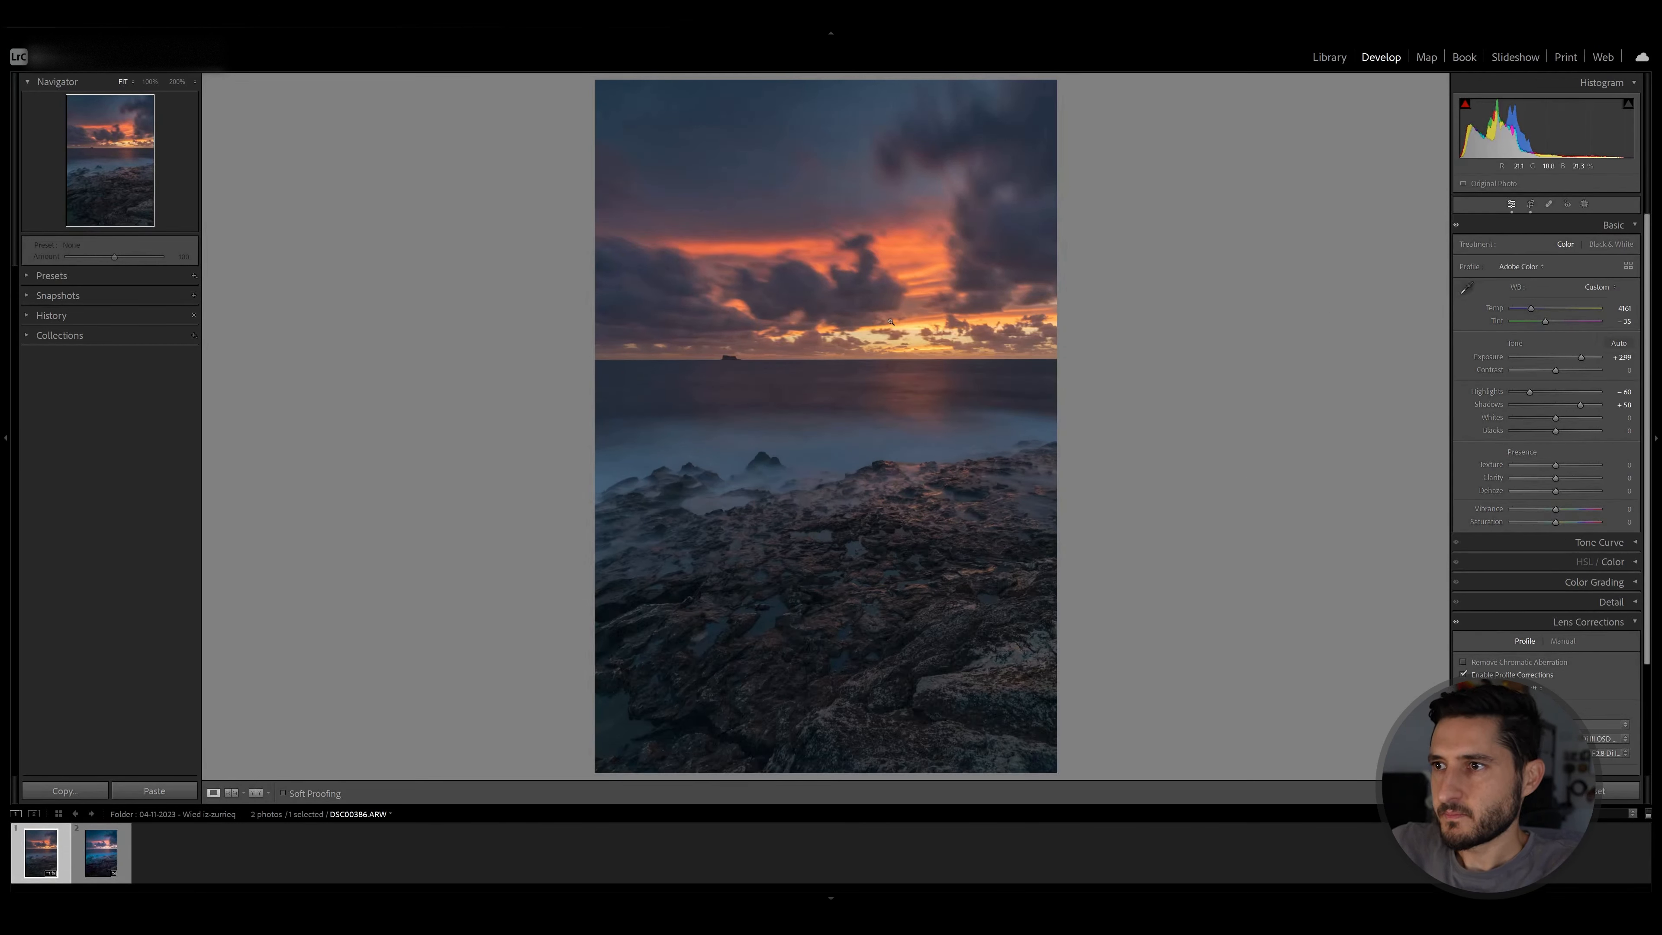
# - Inspect the foreground rocks at 100% magnification and compare the whole RAW photo side by side in Before & After view
pyautogui.moveTo(886, 458); pyautogui.dragTo(1230, 214)
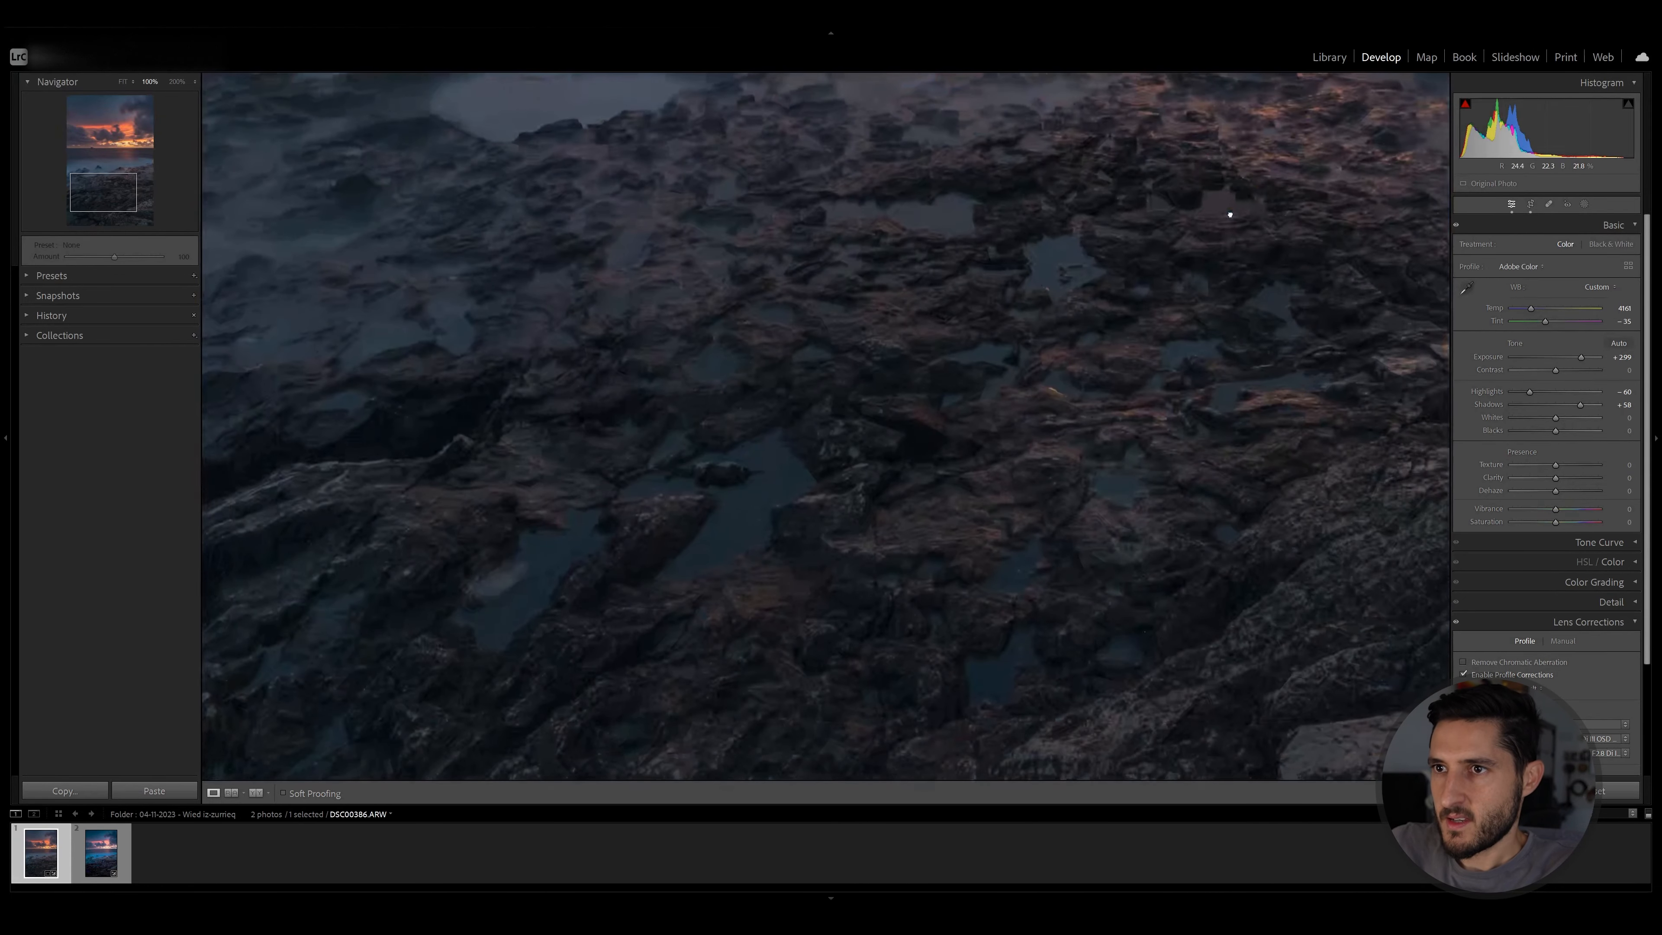
pyautogui.moveTo(980, 315); pyautogui.dragTo(981, 313)
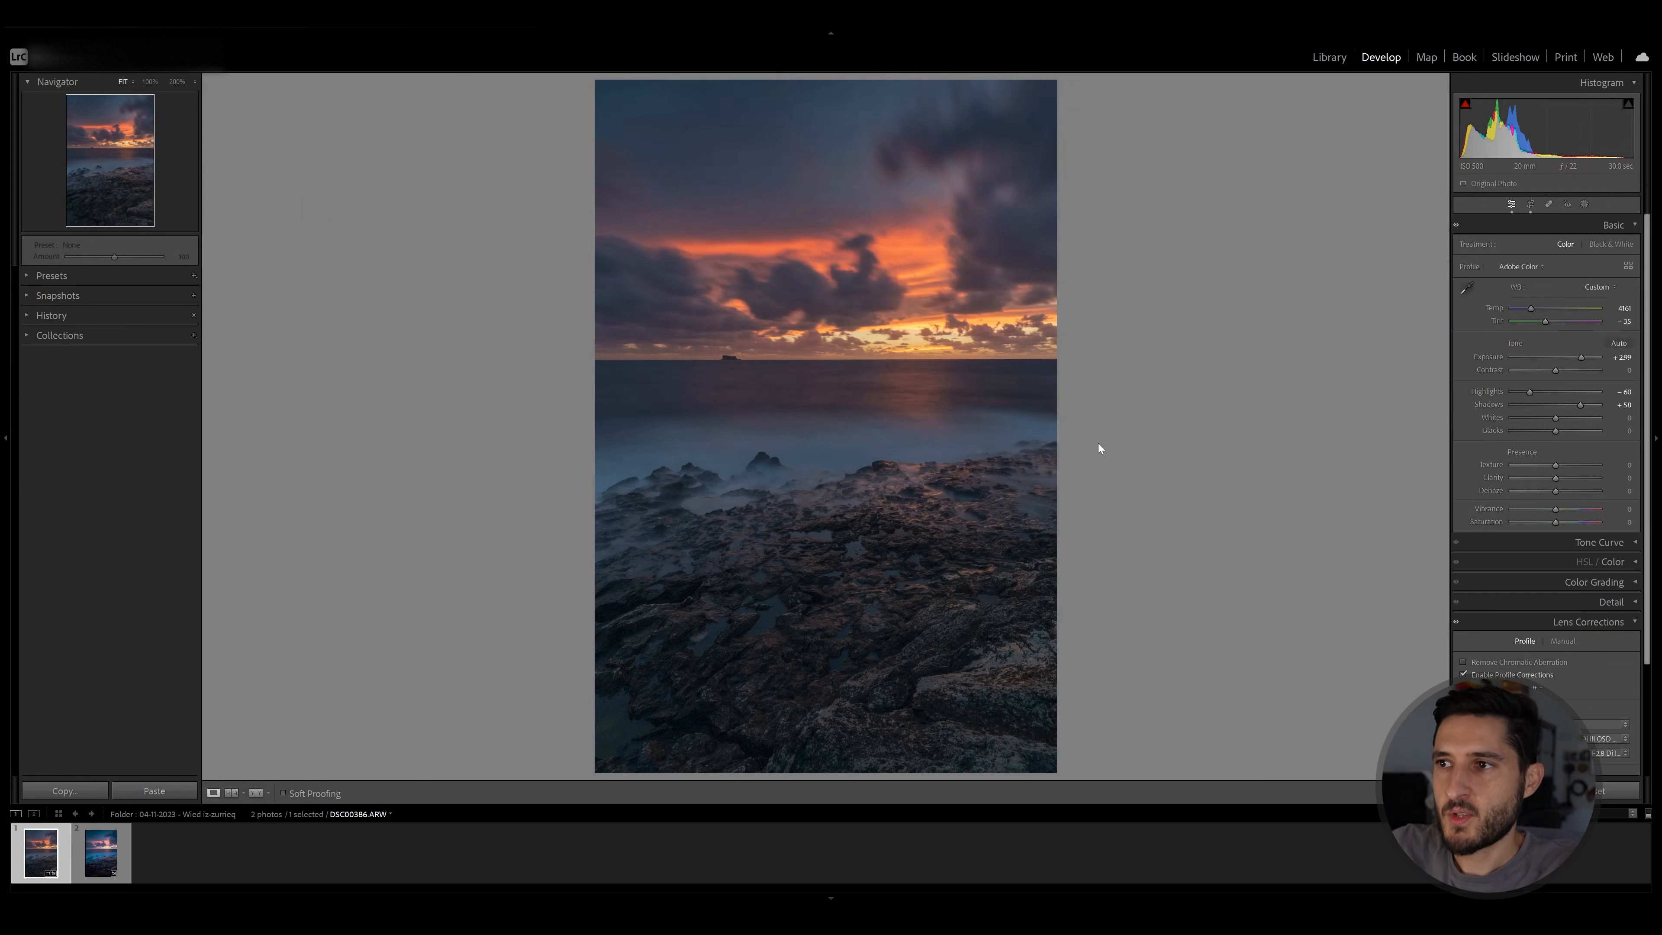
pyautogui.click(257, 792)
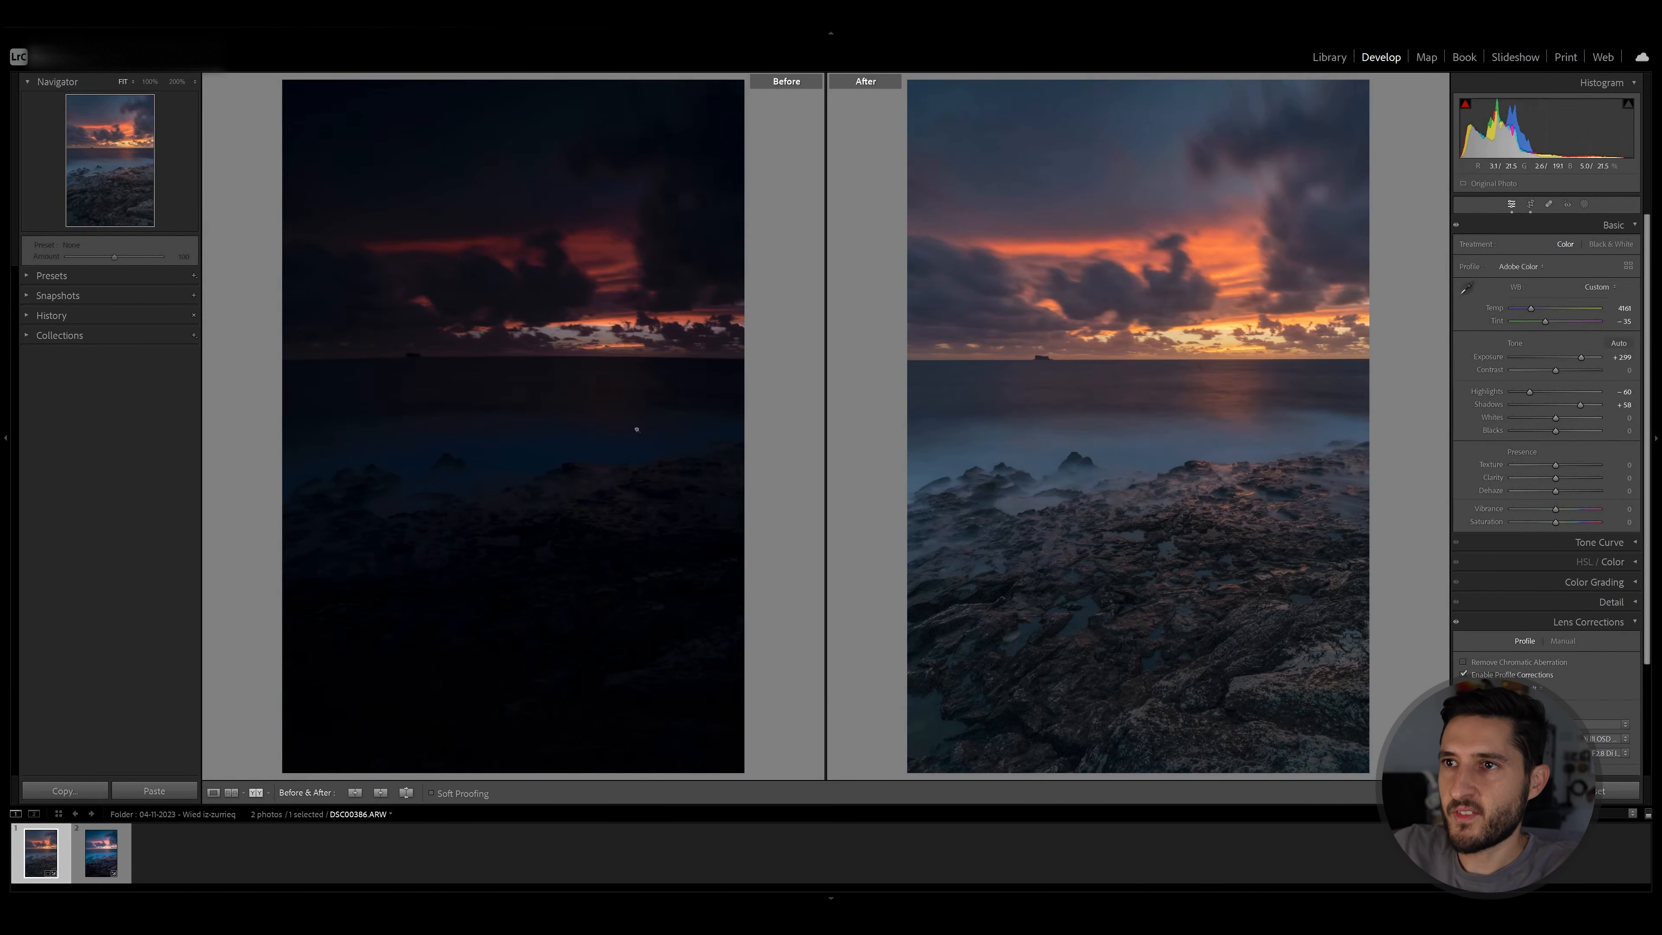